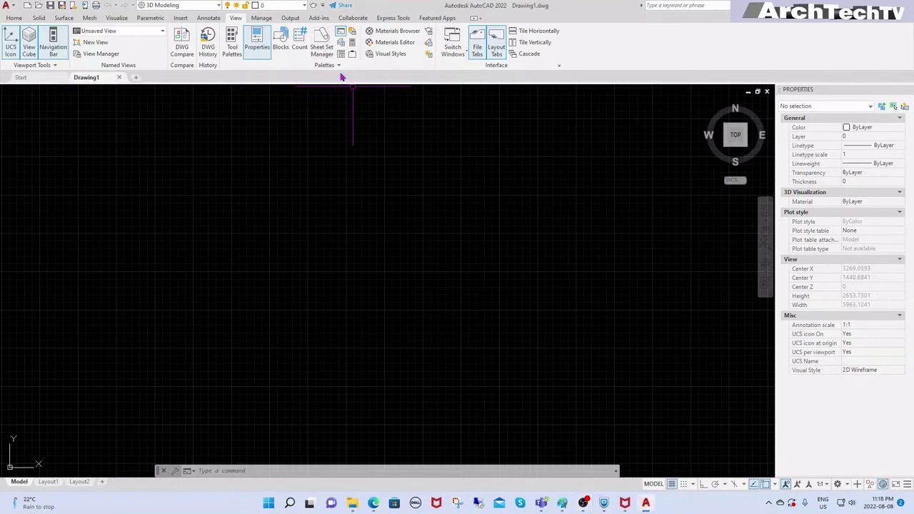
# Step: Open the Sheet Set Manager panel and start the New Sheet Set wizard
pyautogui.click(321, 44)
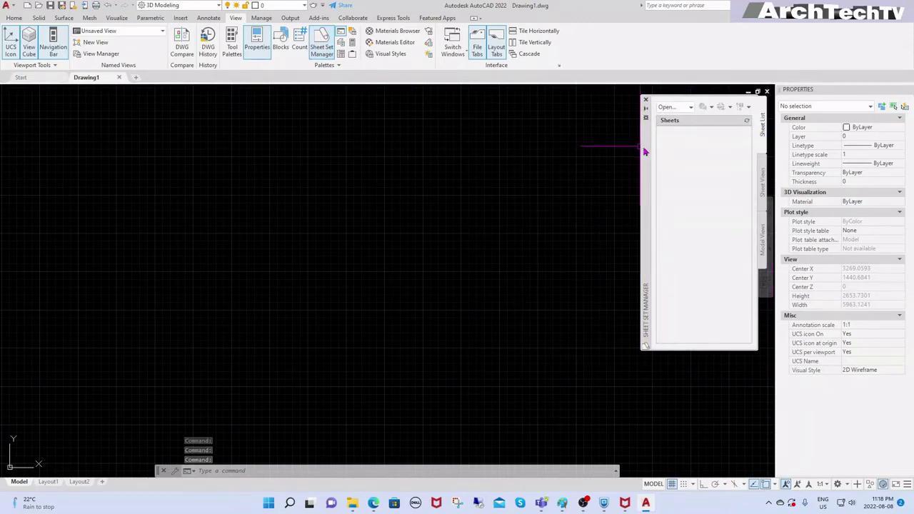
pyautogui.moveTo(647, 287); pyautogui.dragTo(628, 290)
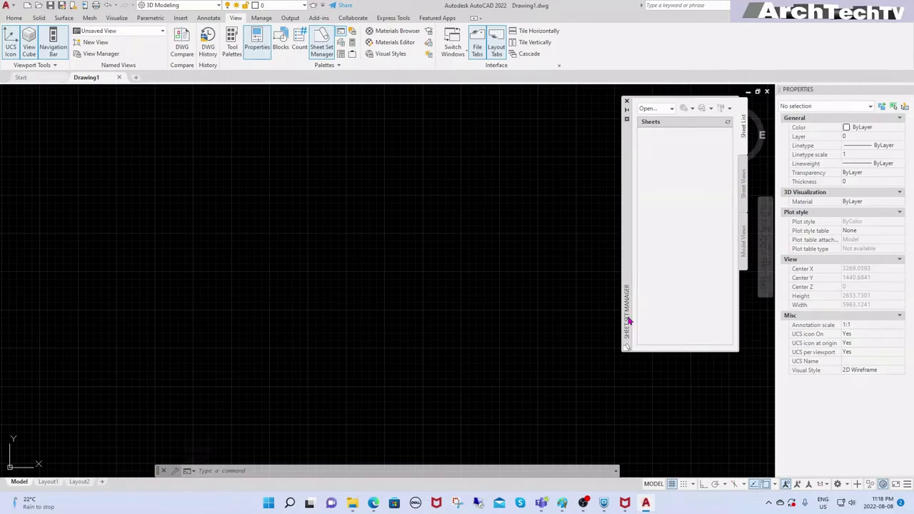
pyautogui.click(671, 109)
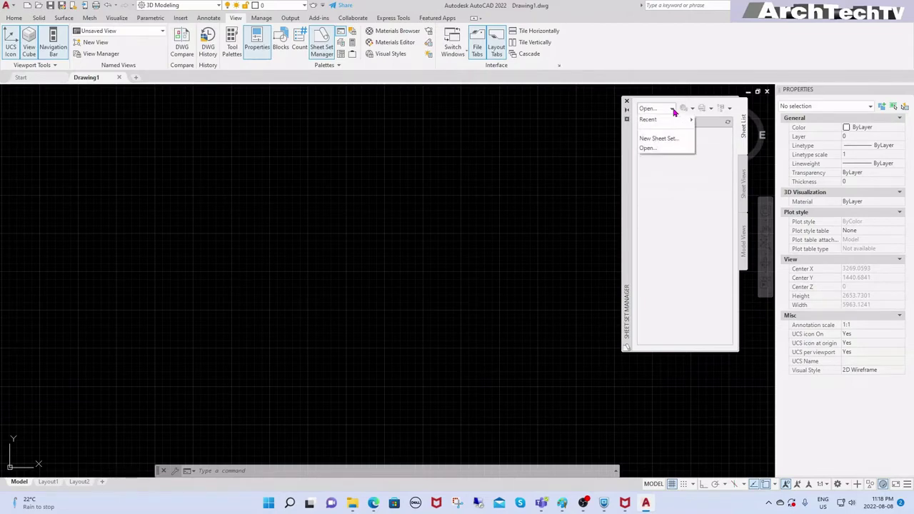
pyautogui.click(666, 139)
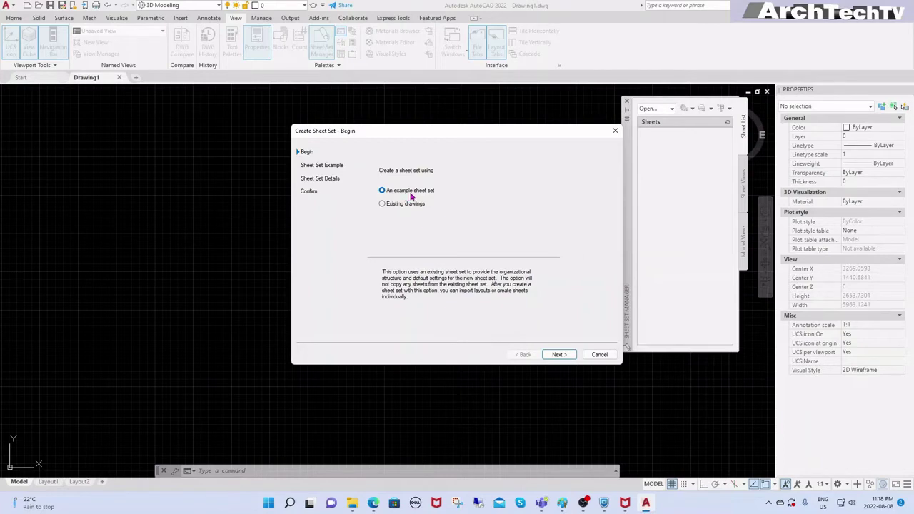
# Step: Create a new sheet set from the Architectural Metric Sheet Set example and finish the wizard
pyautogui.click(557, 354)
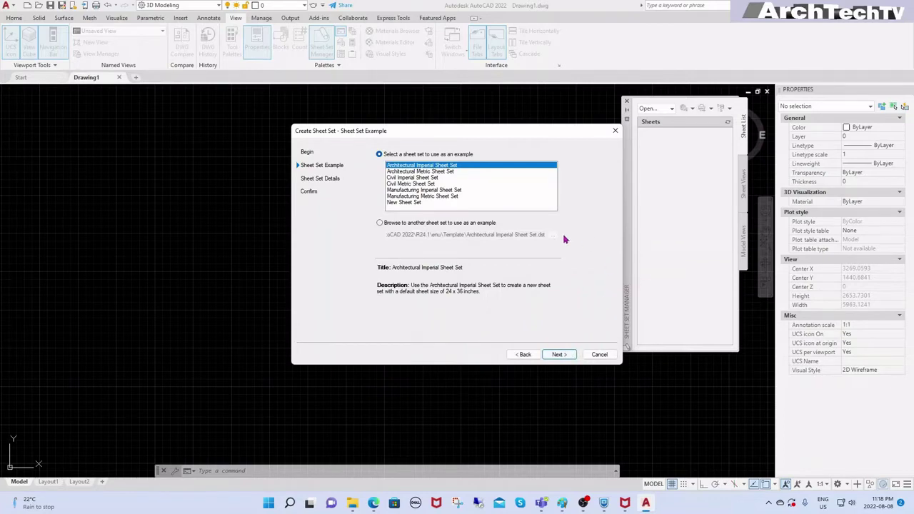
pyautogui.click(442, 172)
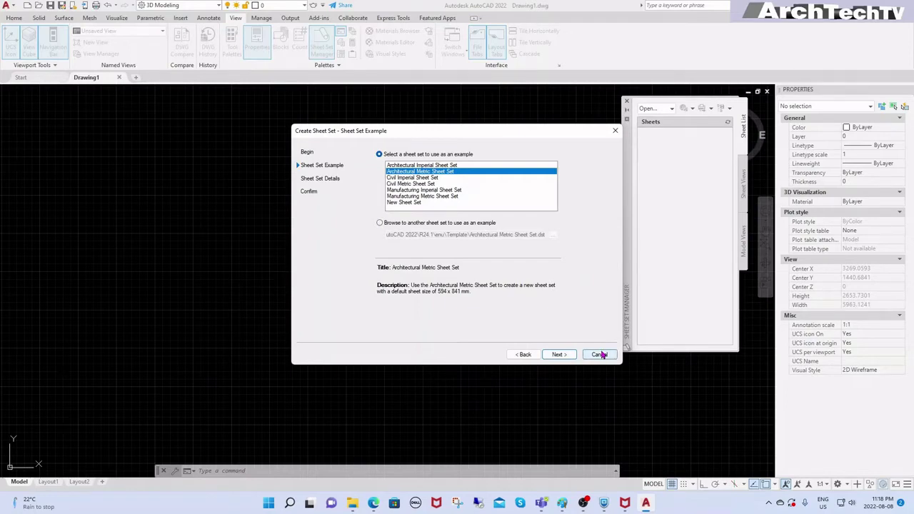
pyautogui.click(558, 355)
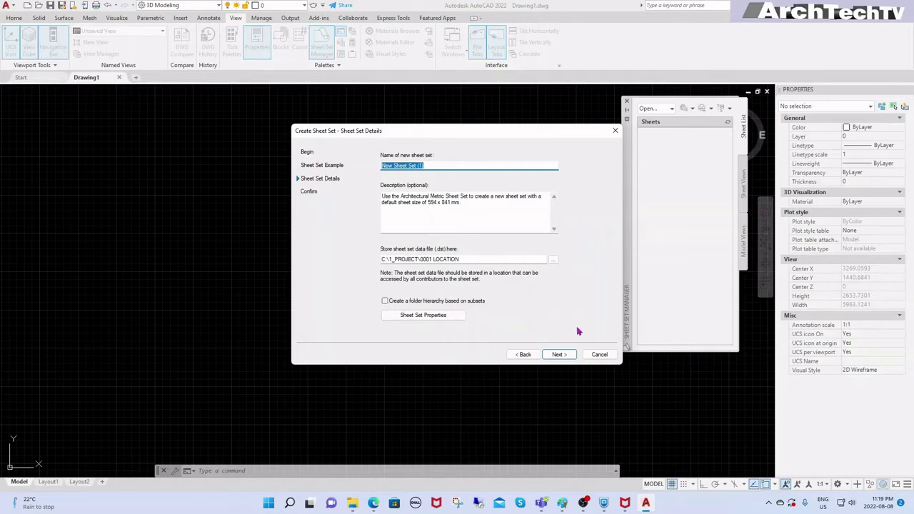
pyautogui.click(558, 355)
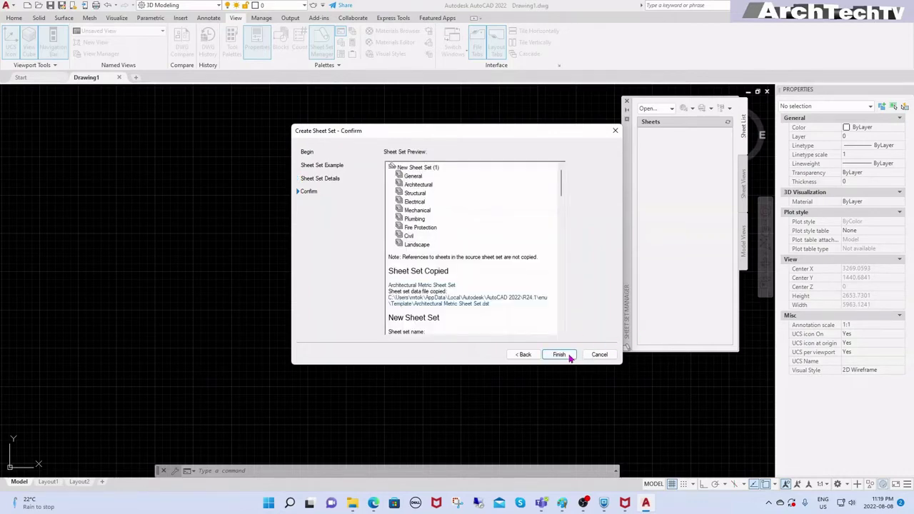
pyautogui.click(560, 355)
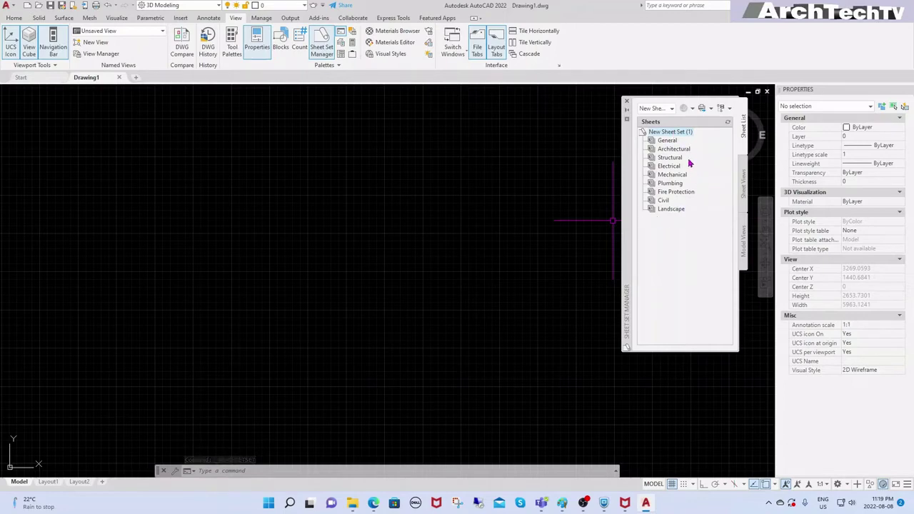
# Step: Select New Sheet Set (1) in Sheet Set Manager and bring up its context menu
pyautogui.click(670, 141)
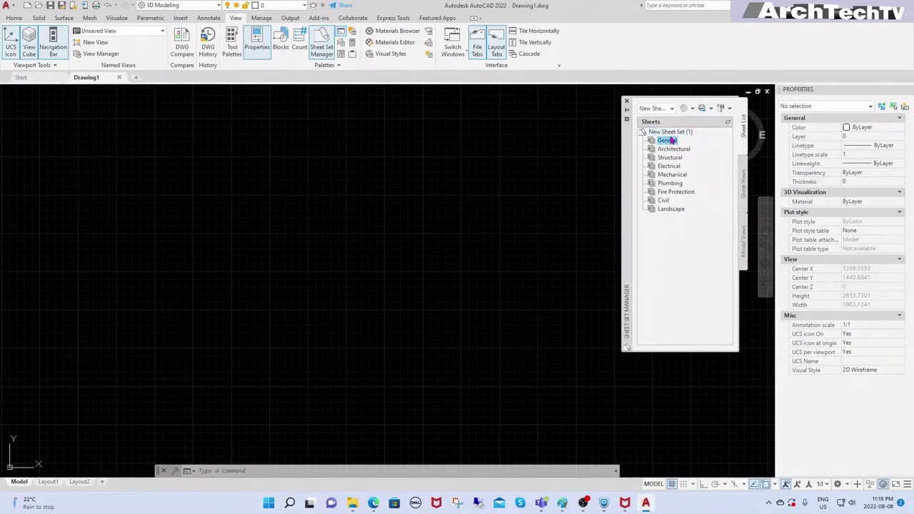
pyautogui.click(673, 133)
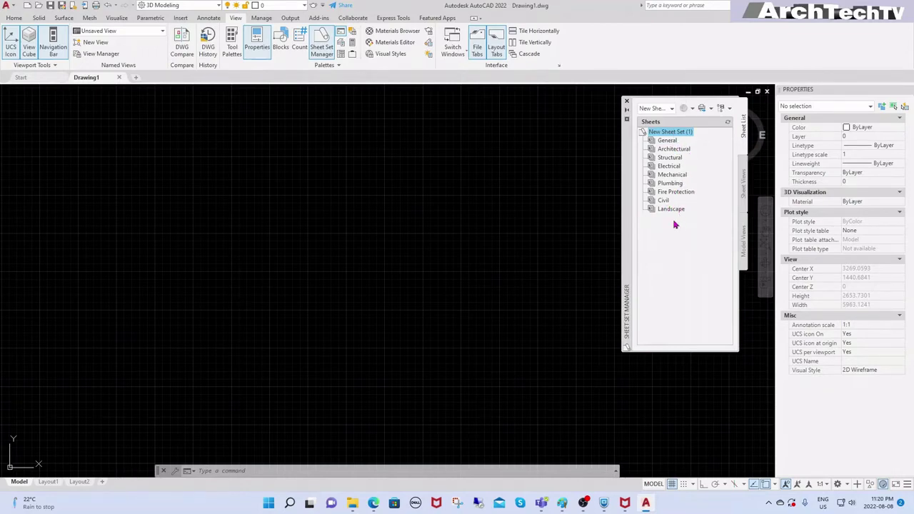
pyautogui.rightClick(684, 136)
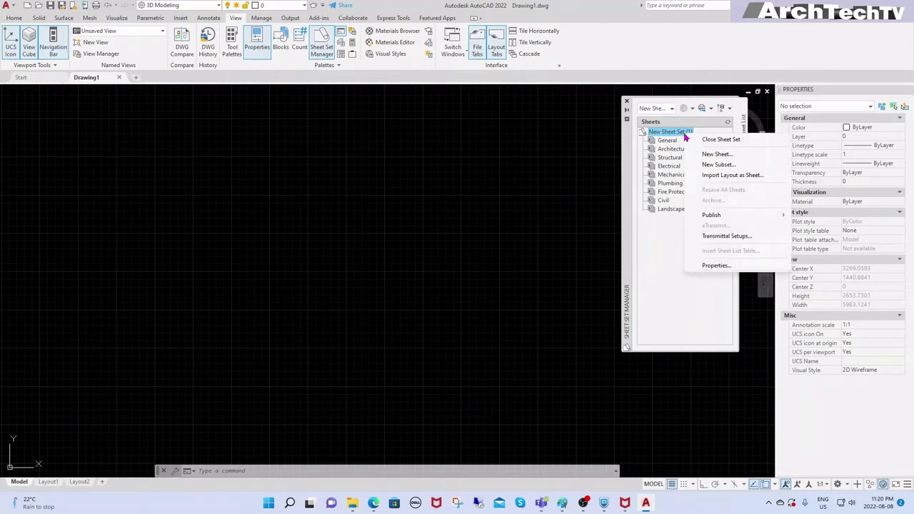
pyautogui.press('Escape')
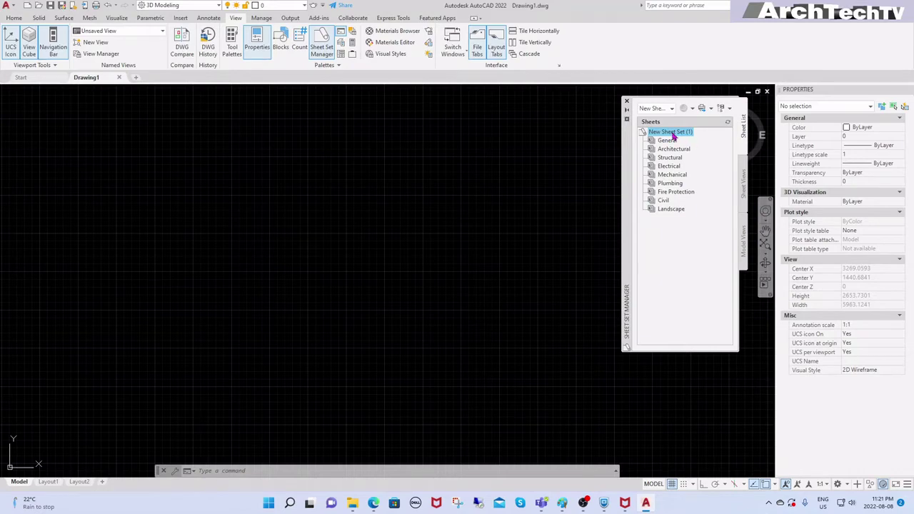
pyautogui.moveTo(672, 136)
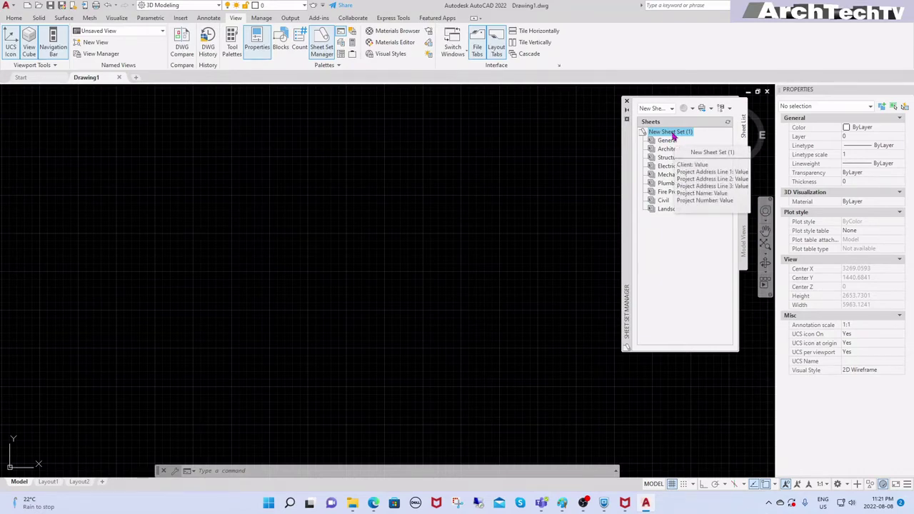
pyautogui.rightClick(672, 136)
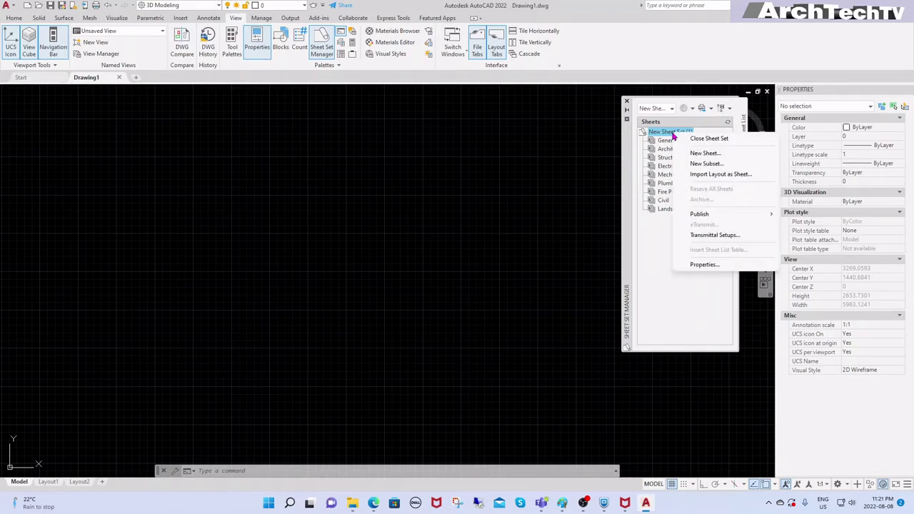
# Step: Open New Sheet Set (1)'s properties and check the 1_PROJECT folder in File Explorer
pyautogui.click(704, 265)
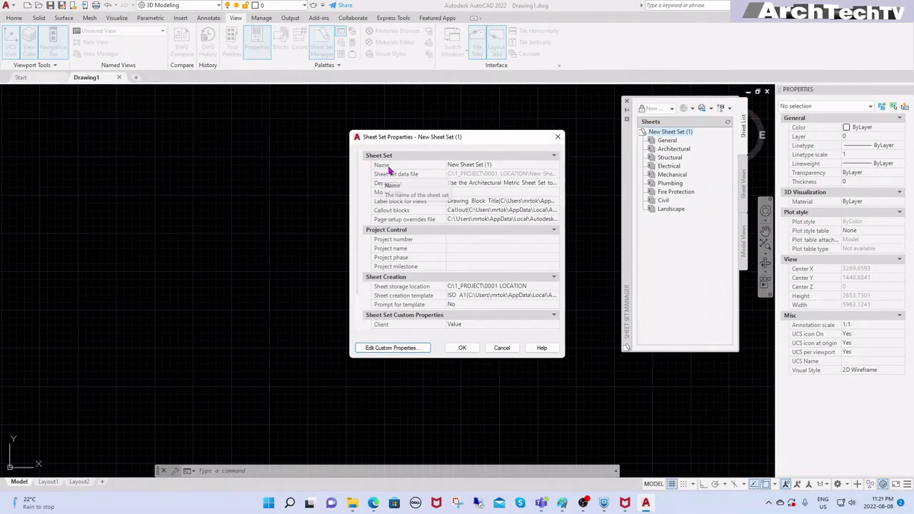
pyautogui.click(508, 166)
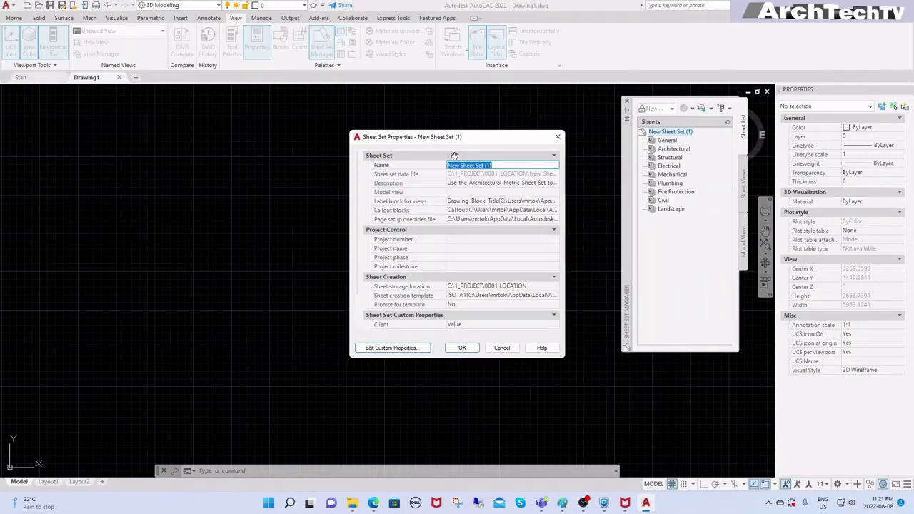
pyautogui.click(352, 502)
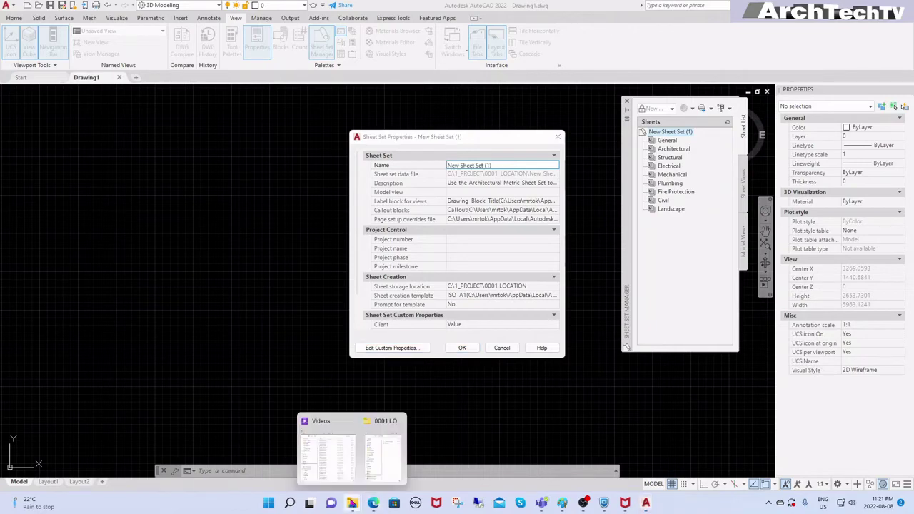
pyautogui.moveTo(384, 459)
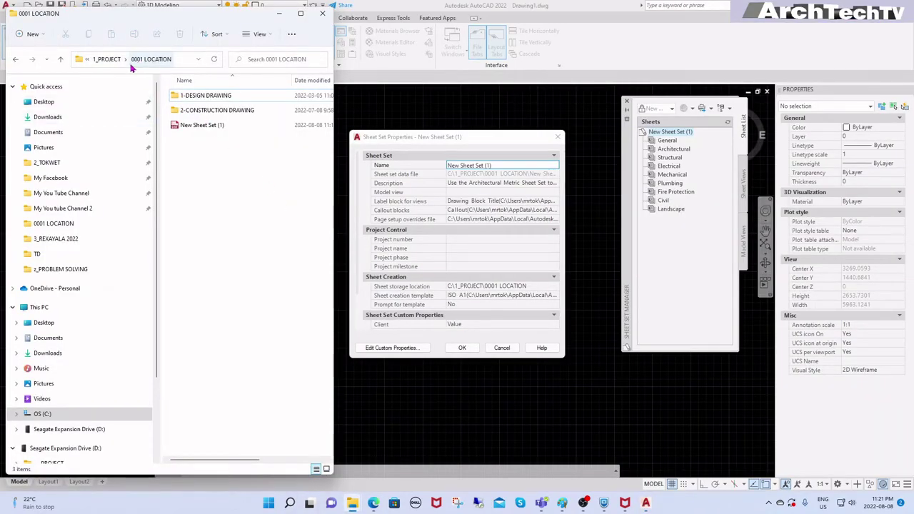
pyautogui.click(107, 60)
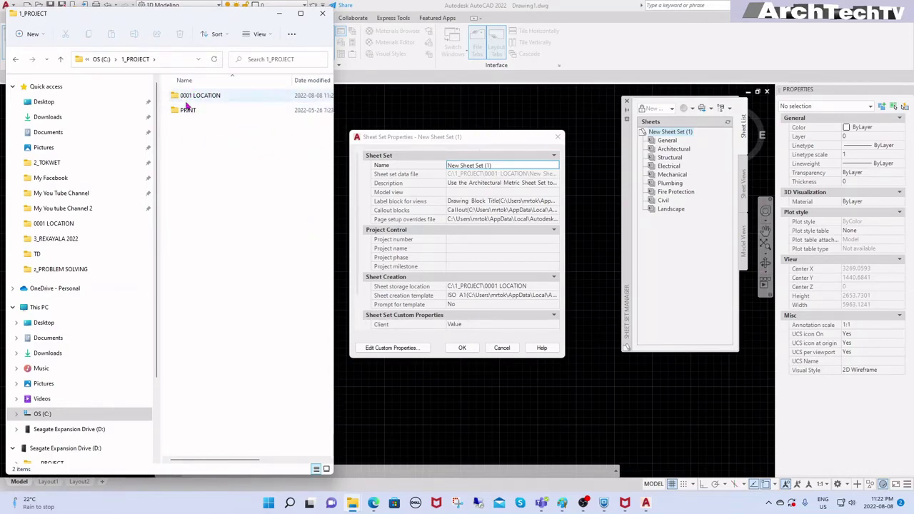
pyautogui.moveTo(189, 104)
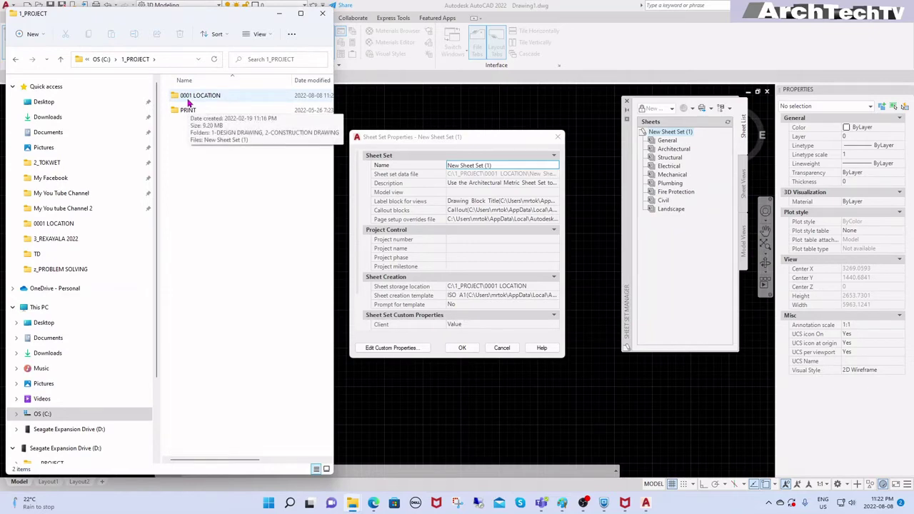
# Step: Replace the sheet set name with 0001 LOCATION in Sheet Set Properties and confirm
pyautogui.click(503, 165)
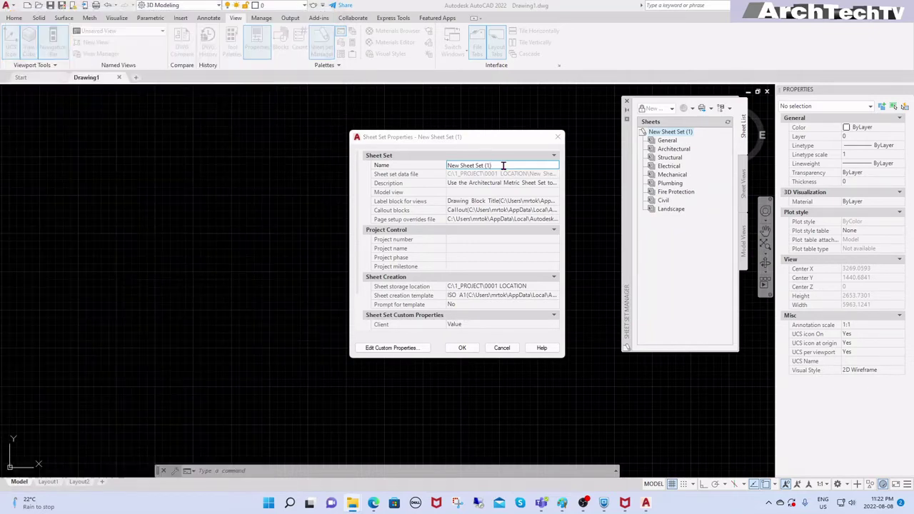
pyautogui.click(503, 165)
pyautogui.write('0')
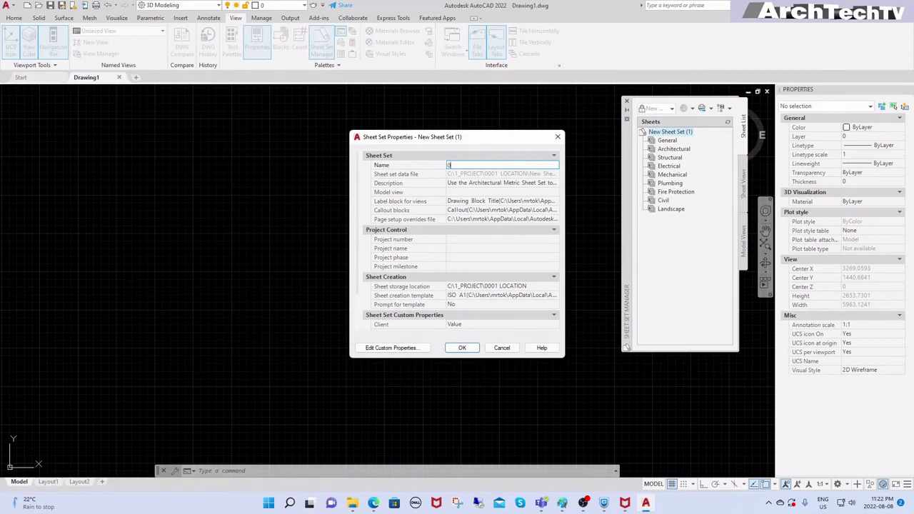
pyautogui.write('001 LOCATION')
pyautogui.click(461, 348)
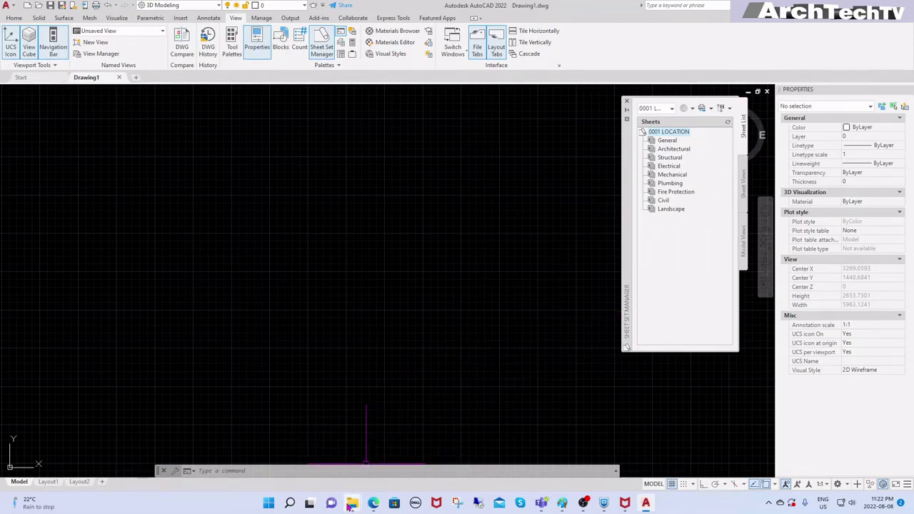
# Step: Open the 0001 LOCATION folder inside 1_PROJECT in File Explorer
pyautogui.moveTo(352, 503)
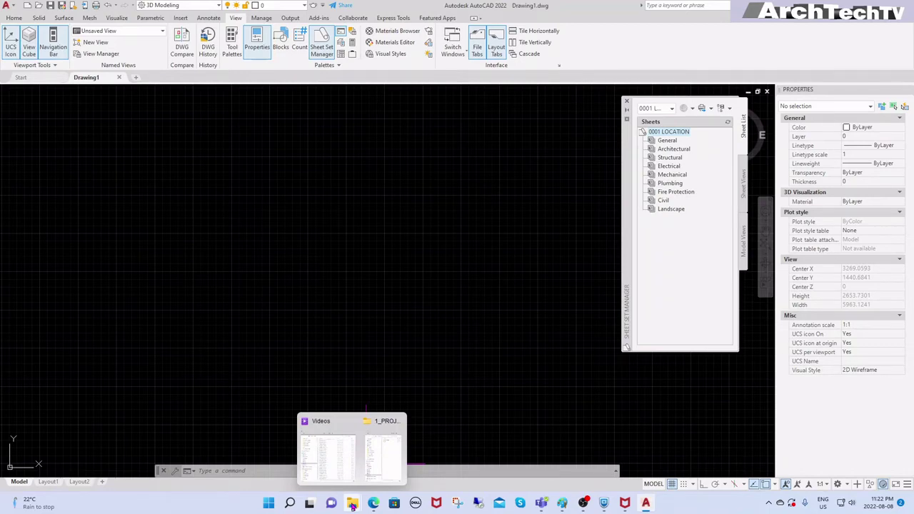
pyautogui.click(388, 471)
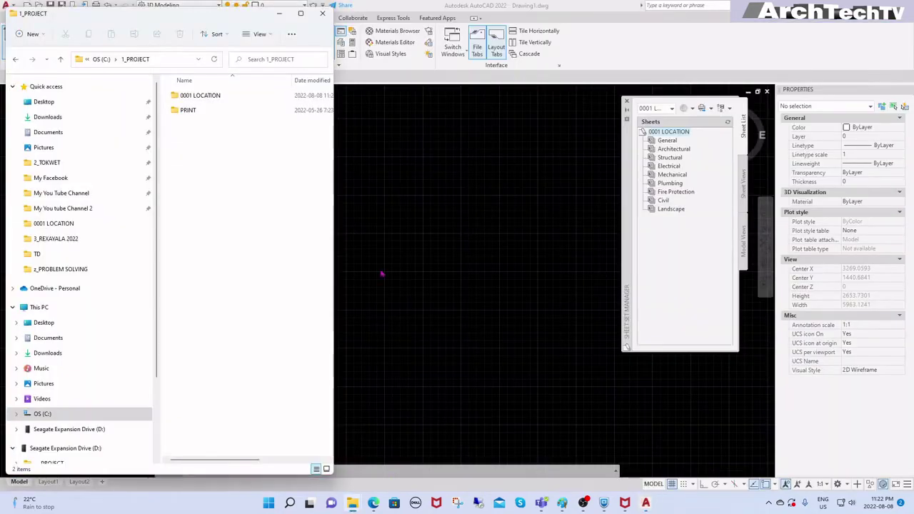
pyautogui.click(211, 99)
pyautogui.doubleClick(210, 99)
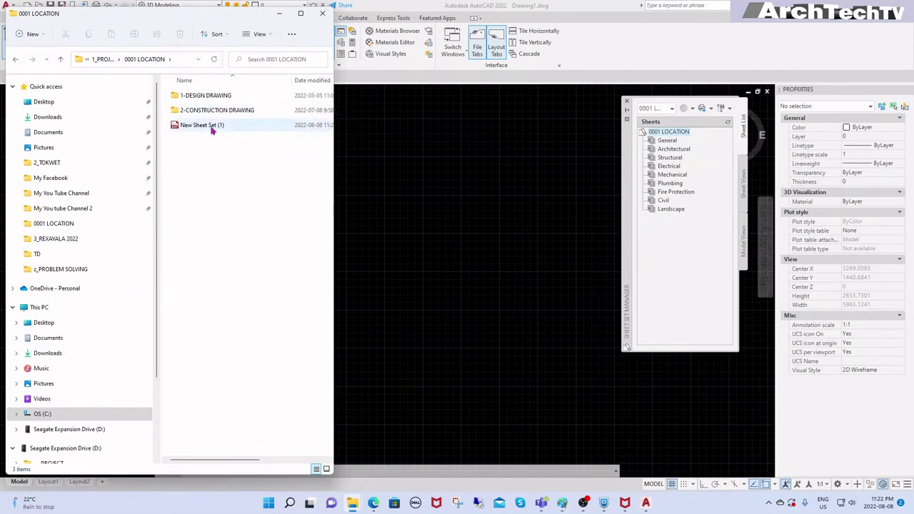
# Step: Dismiss the New Sheet Set (1) file's menu and close AutoCAD's empty Drawing1
pyautogui.rightClick(212, 127)
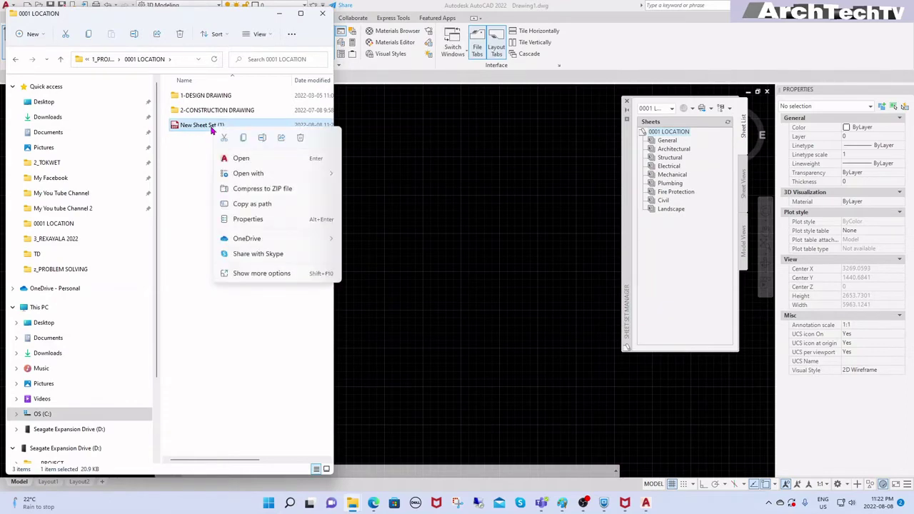
pyautogui.click(238, 333)
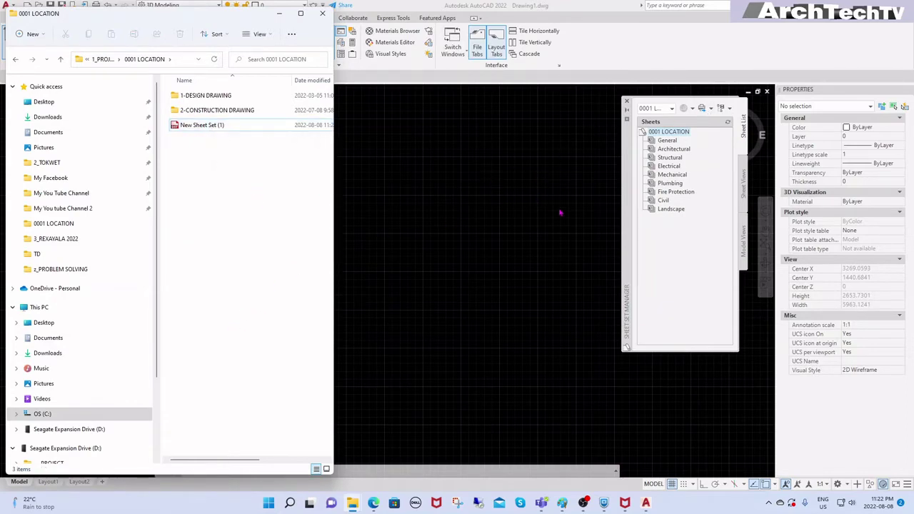
pyautogui.click(560, 212)
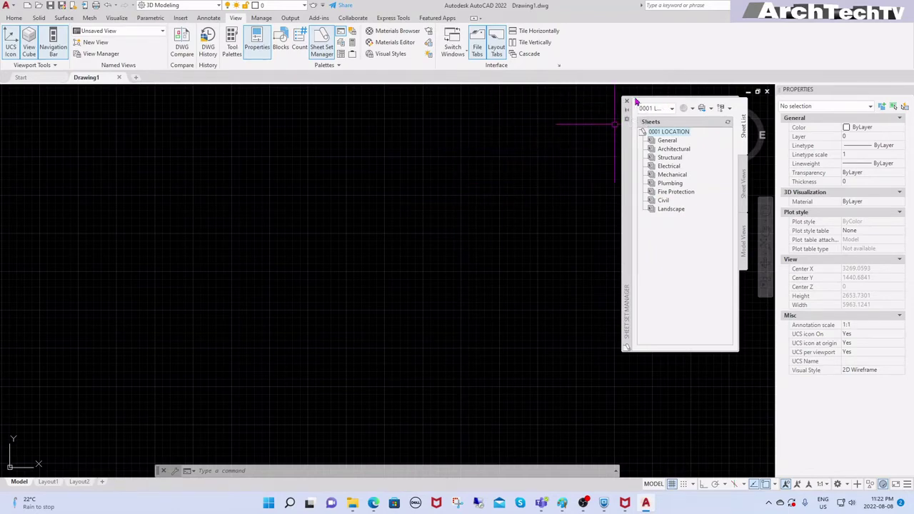
pyautogui.click(765, 91)
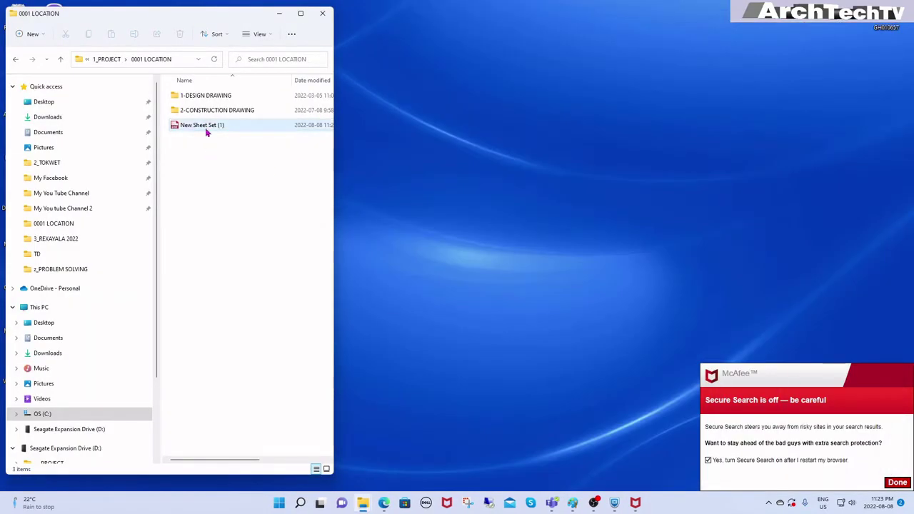
# Step: Rename the New Sheet Set (1) file to 0001 LOCATION and widen Explorer to show Type and Size
pyautogui.rightClick(208, 127)
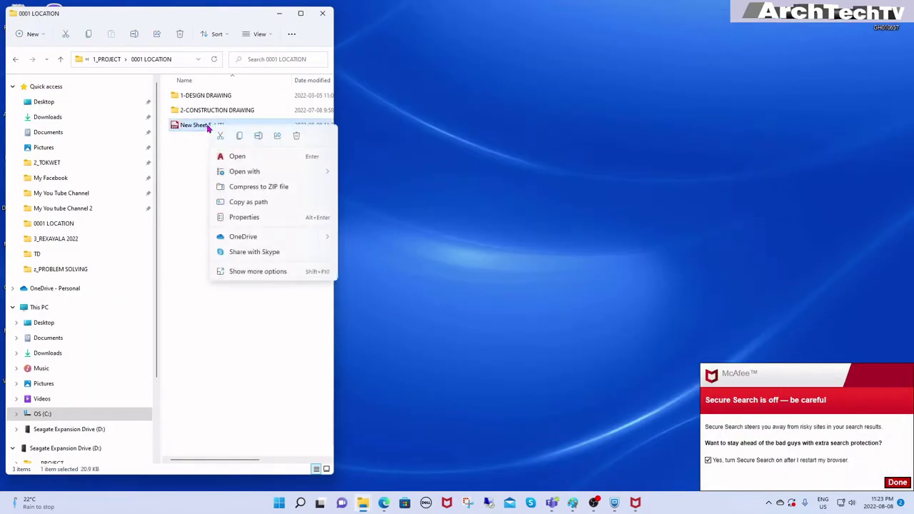
pyautogui.click(258, 137)
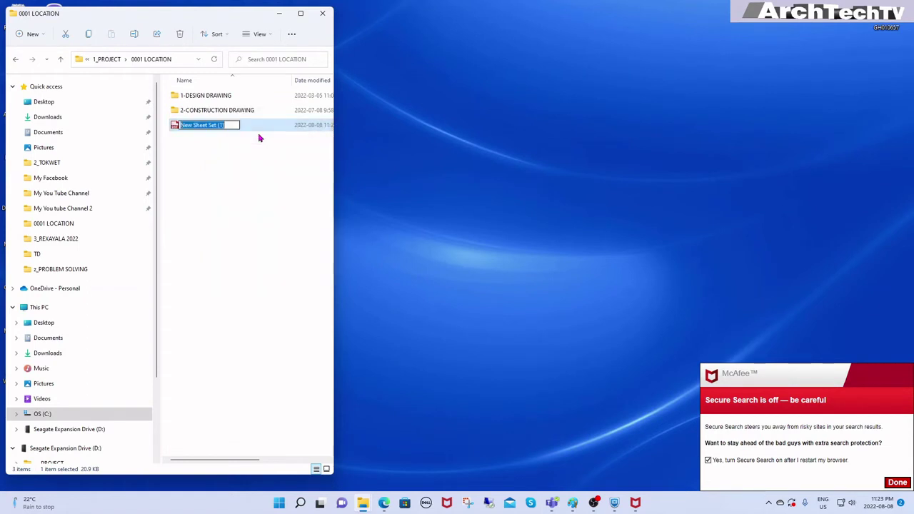
pyautogui.press('BackSpace')
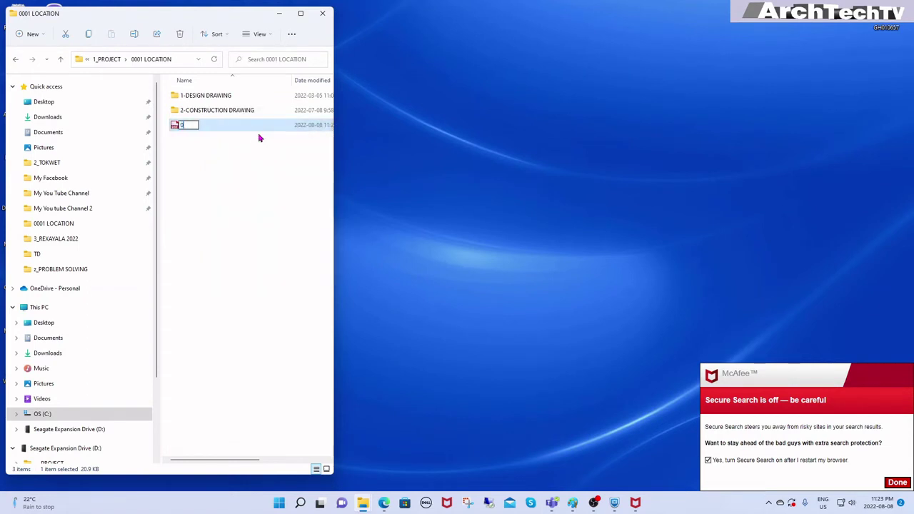
pyautogui.write('0001 LOCATION')
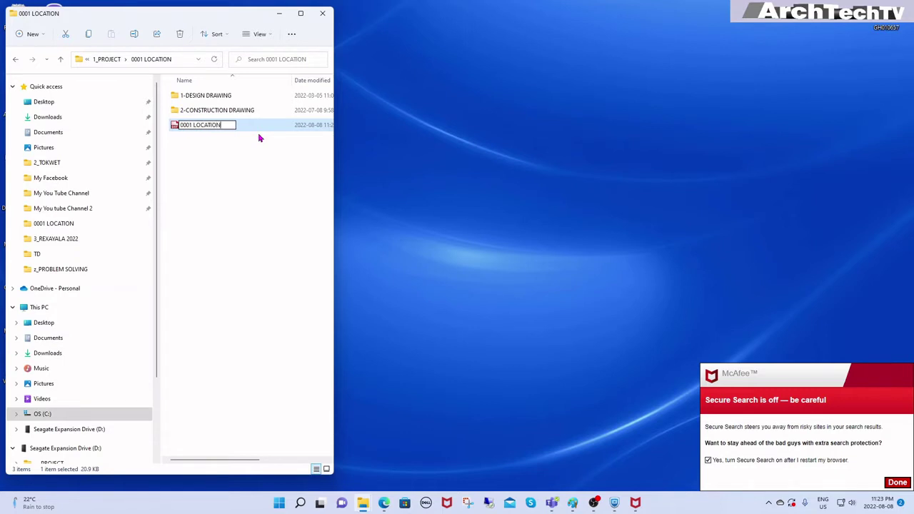
pyautogui.click(256, 212)
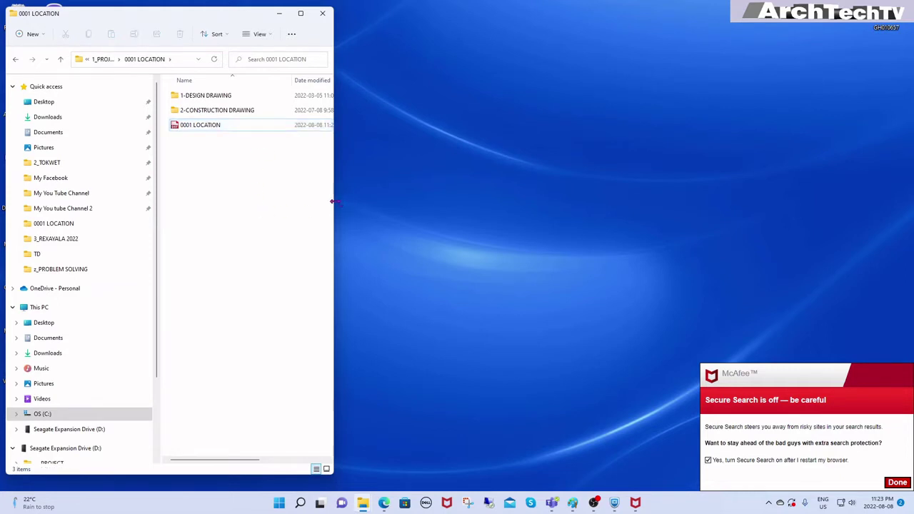
pyautogui.moveTo(334, 202); pyautogui.dragTo(519, 195)
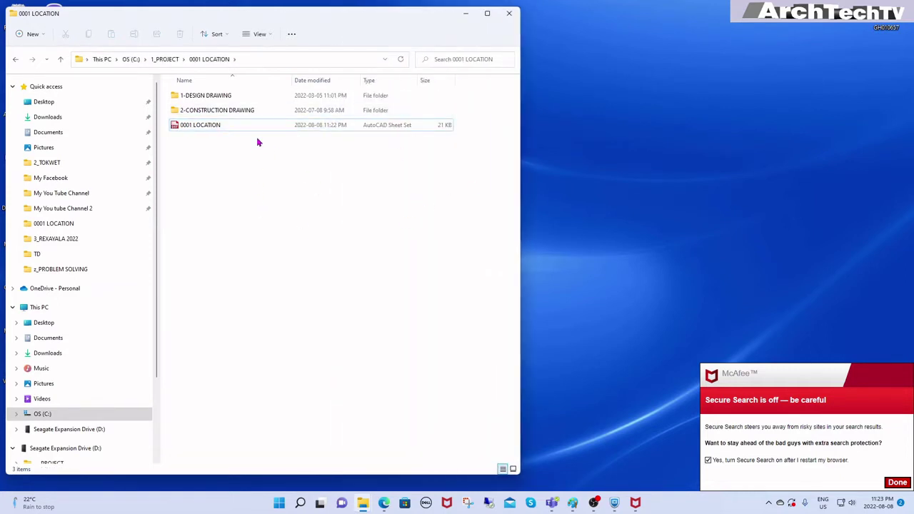
# Step: Select the renamed 0001 LOCATION sheet set file to verify it
pyautogui.click(214, 125)
pyautogui.click(286, 184)
pyautogui.click(205, 128)
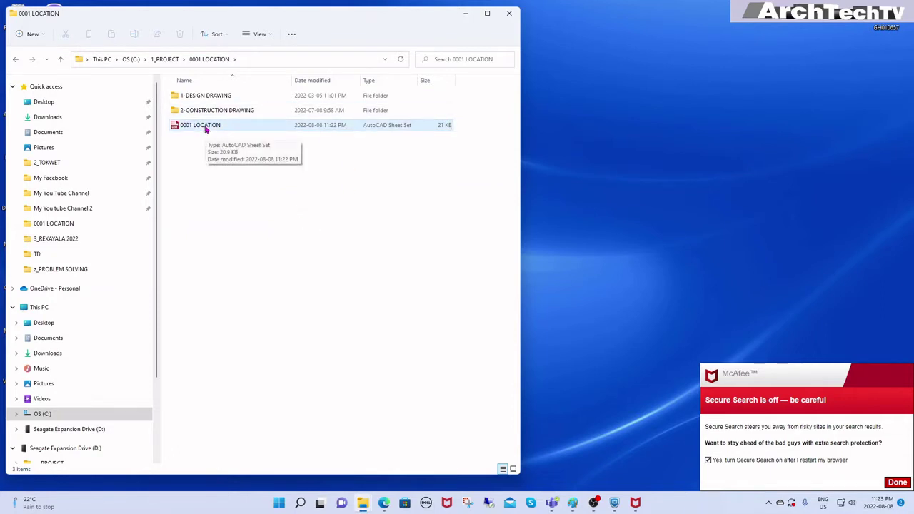
pyautogui.click(331, 225)
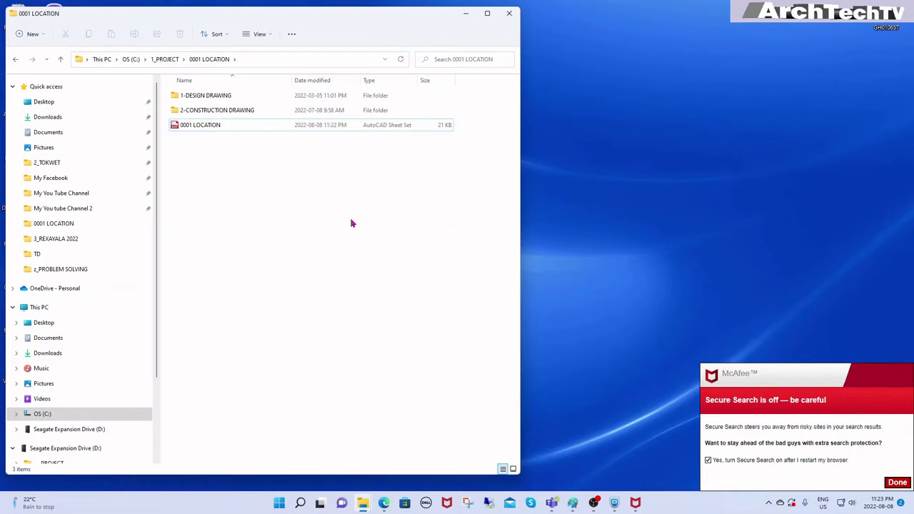
pyautogui.click(210, 129)
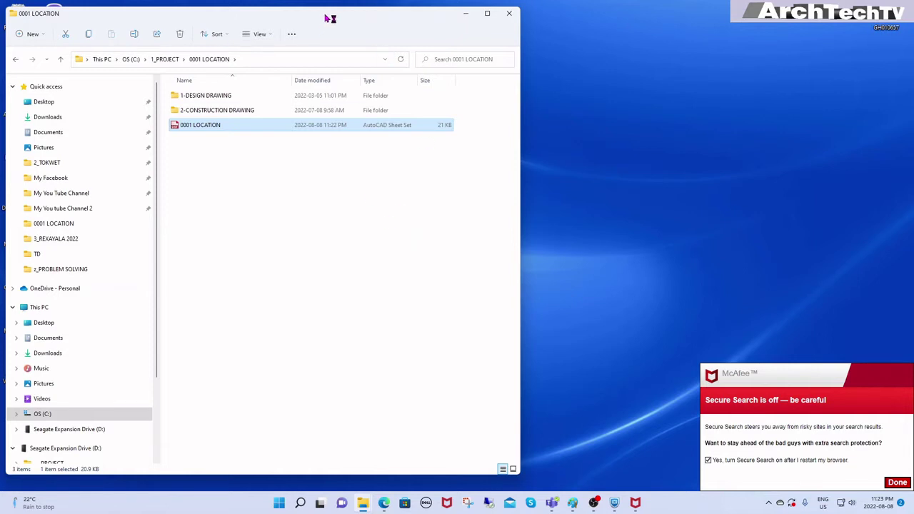
# Step: Move the Explorer window aside and return to AutoCAD via the desktop shortcut
pyautogui.moveTo(327, 18); pyautogui.dragTo(532, 25)
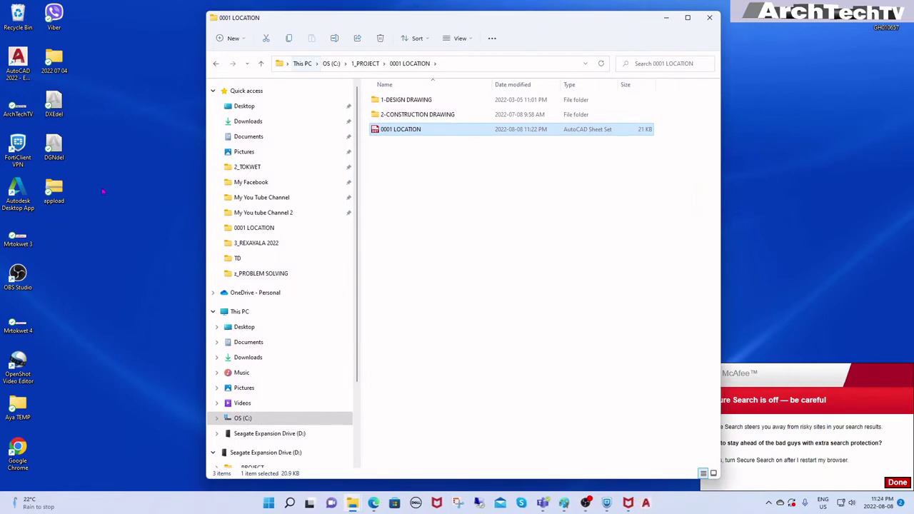
pyautogui.click(17, 72)
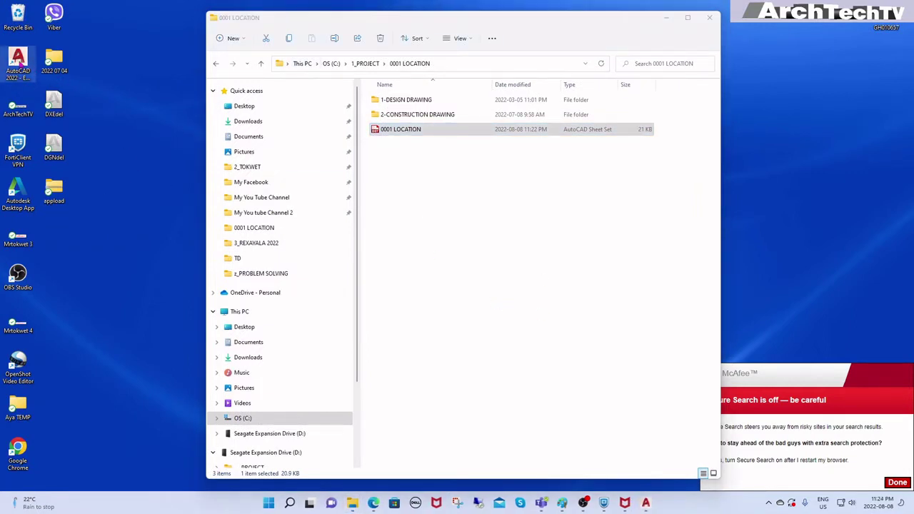
pyautogui.click(537, 220)
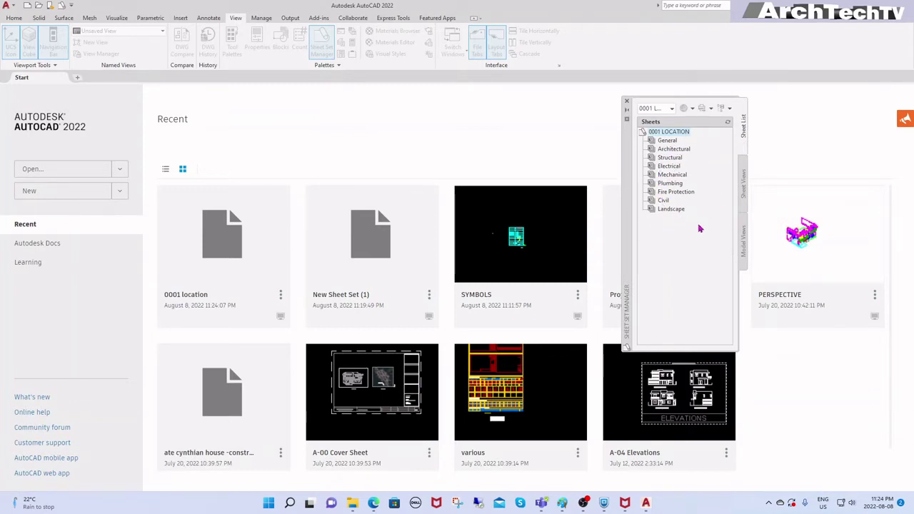
# Step: Bring up and dismiss the Landscape subset's context menu in Sheet Set Manager
pyautogui.click(678, 209)
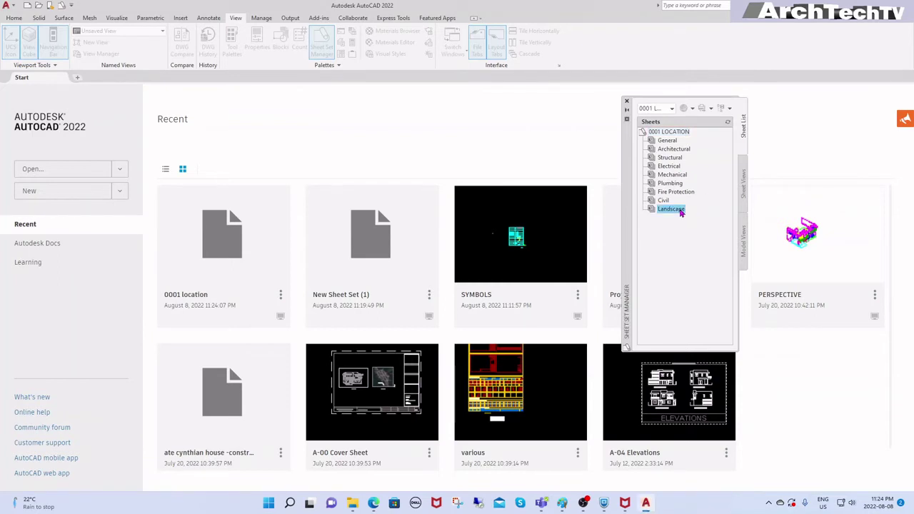
pyautogui.rightClick(674, 209)
pyautogui.click(662, 252)
pyautogui.rightClick(671, 209)
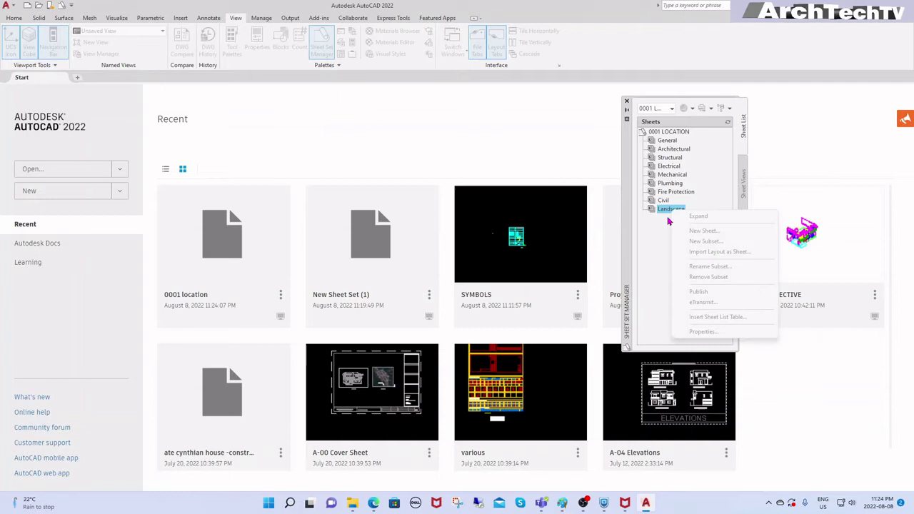
pyautogui.click(661, 272)
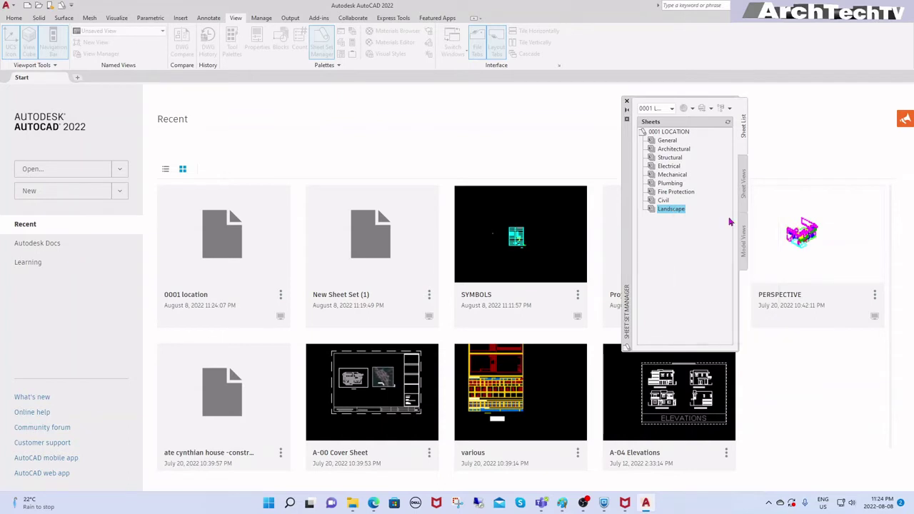
pyautogui.rightClick(671, 210)
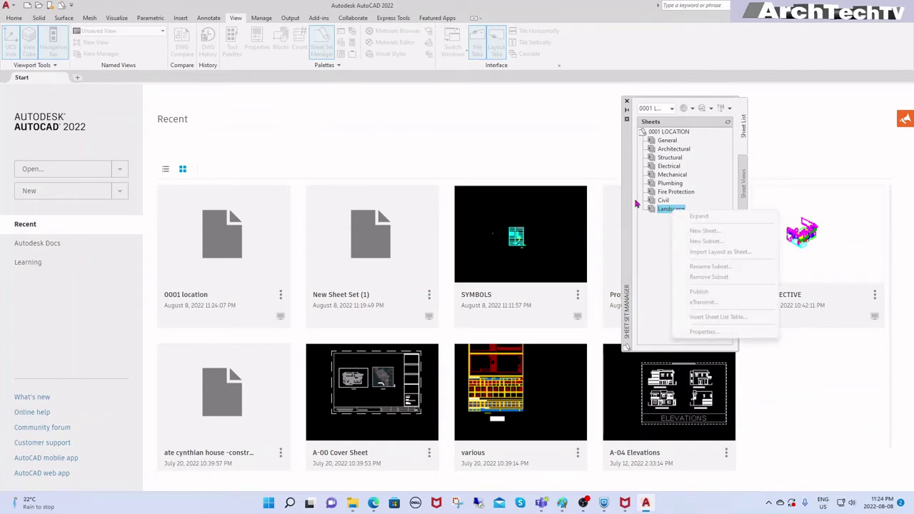
pyautogui.click(653, 255)
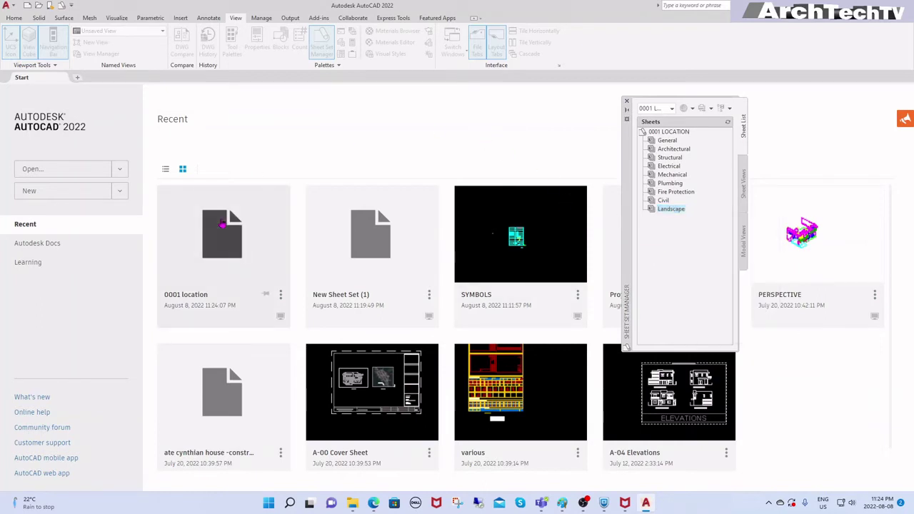
# Step: Start a new blank drawing, edit the Landscape subset's properties, and restore AutoCAD's window size
pyautogui.click(33, 191)
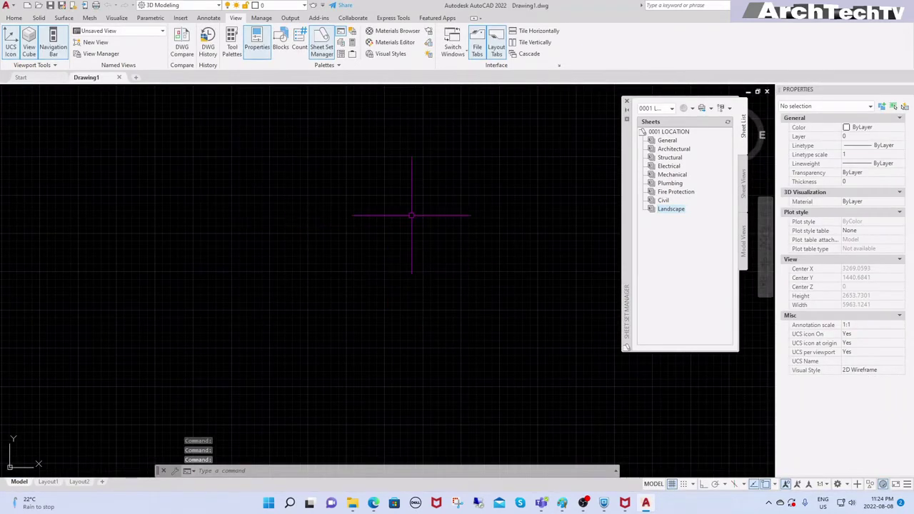
pyautogui.rightClick(667, 209)
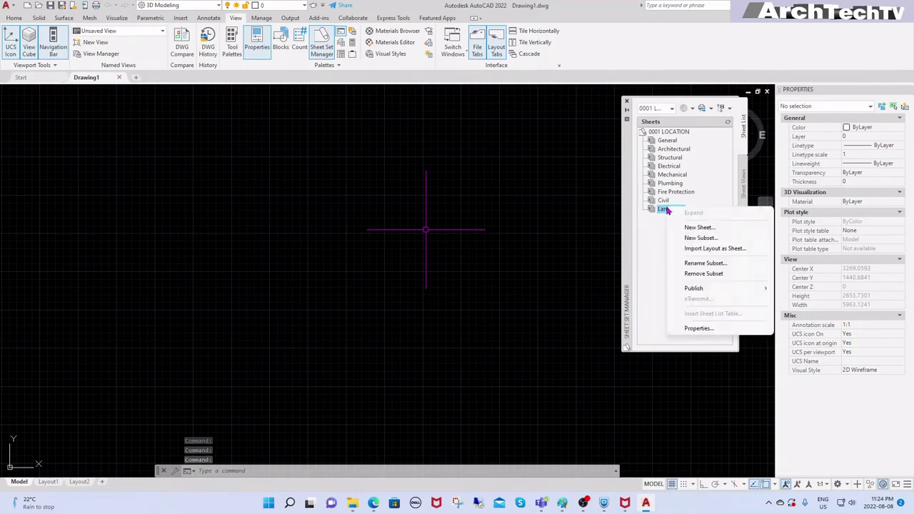
pyautogui.click(705, 264)
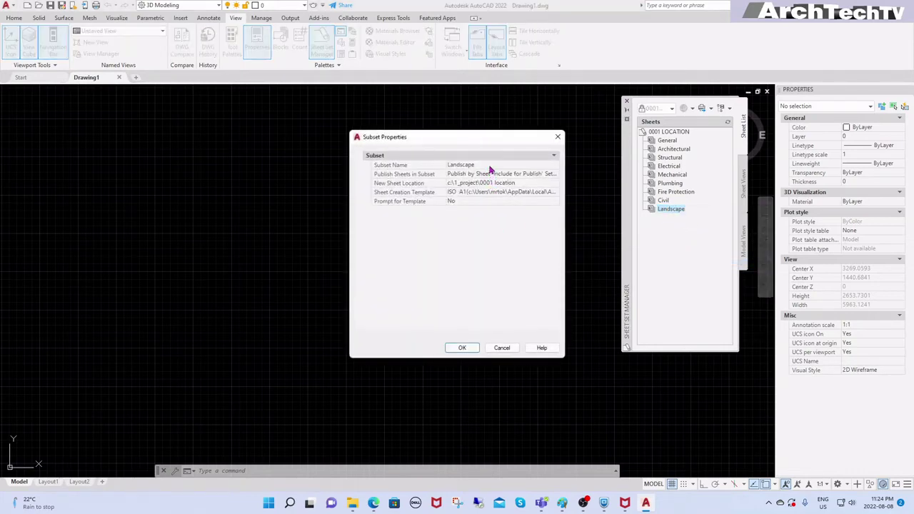
pyautogui.click(491, 166)
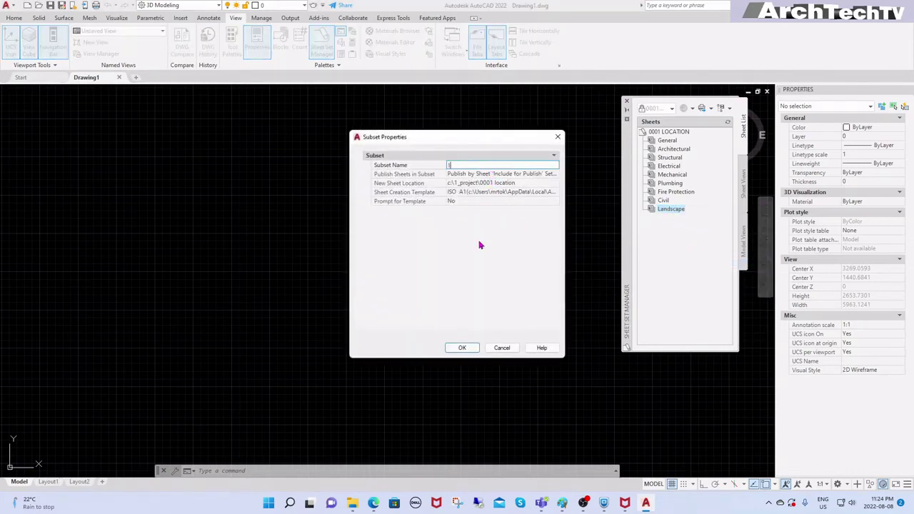
pyautogui.click(461, 348)
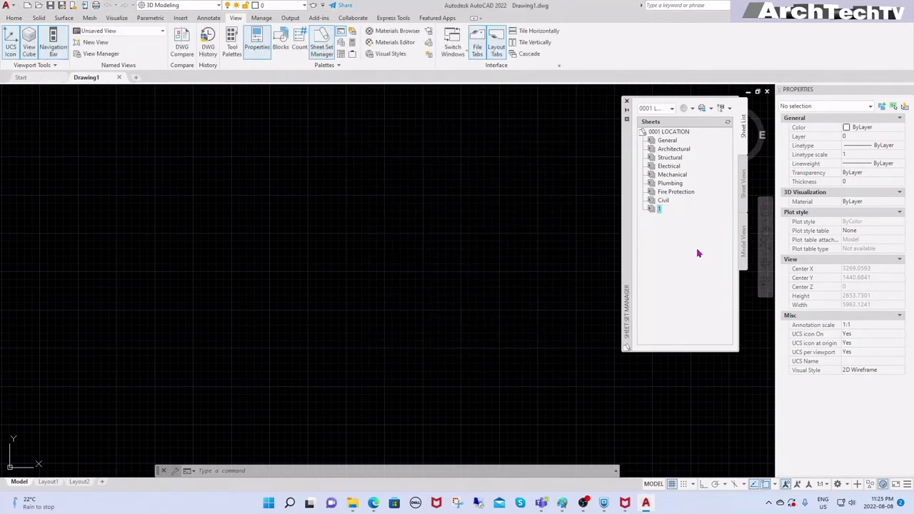
pyautogui.rightClick(660, 210)
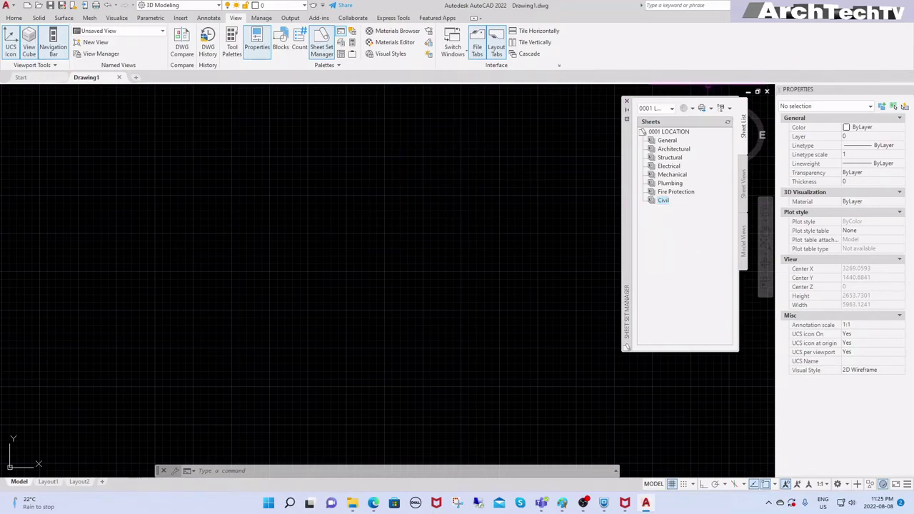
pyautogui.press('super+Down')
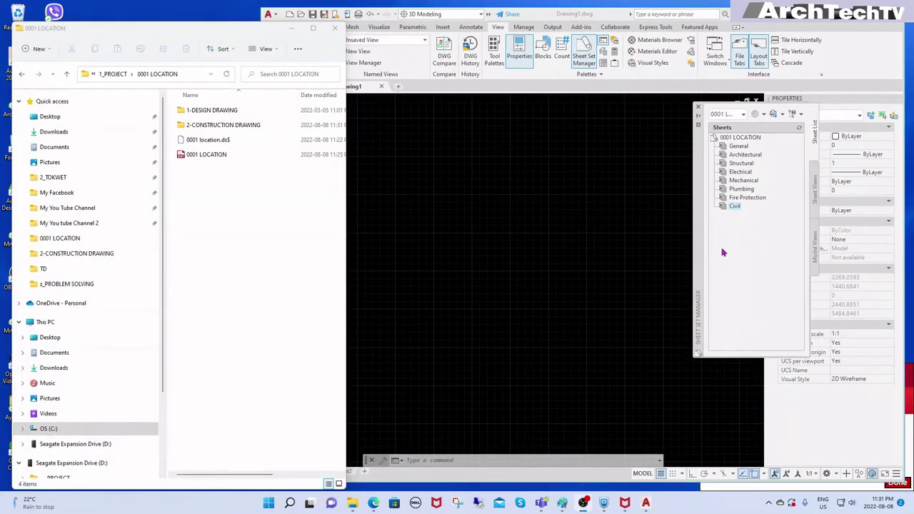
# Step: Open A101 1ST & 2ND FLOOR PLANS from the 2-CONSTRUCTION DRAWING folder in File Explorer
pyautogui.click(582, 292)
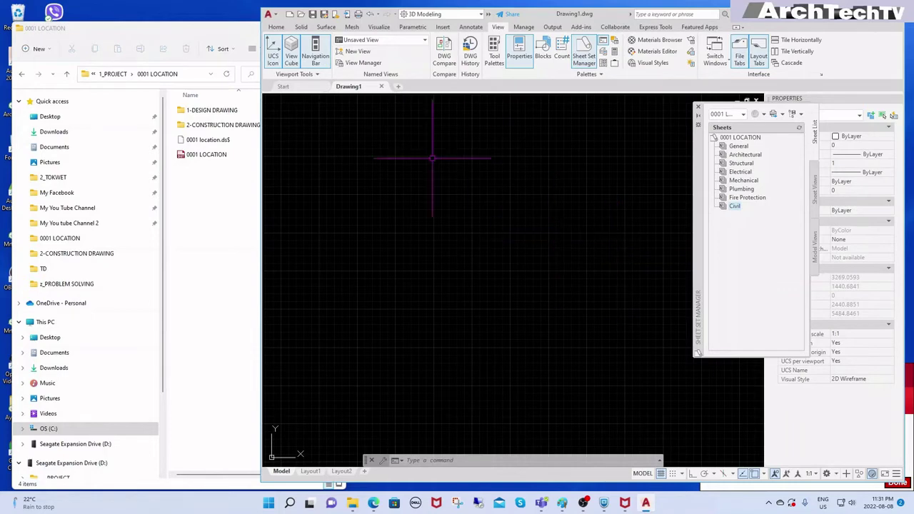
pyautogui.click(219, 225)
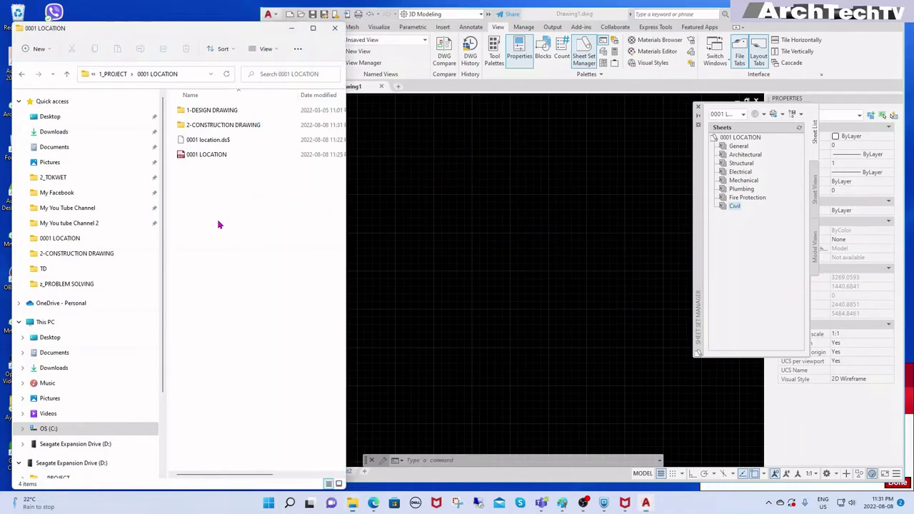
pyautogui.doubleClick(238, 127)
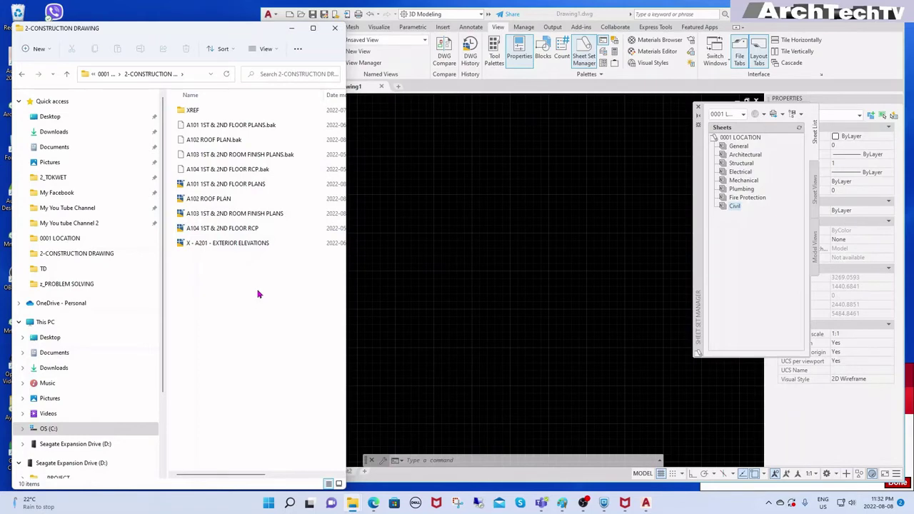
pyautogui.doubleClick(217, 186)
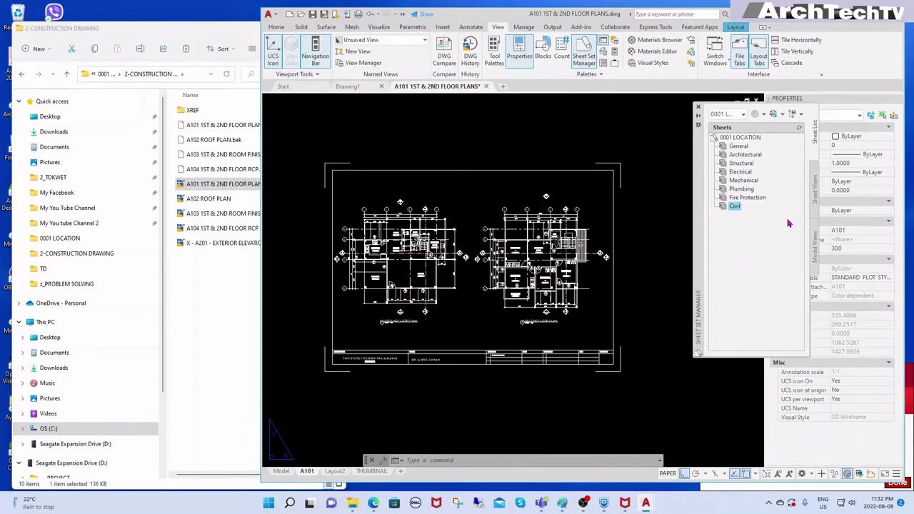
# Step: With A101 1ST & 2ND FLOOR PLANS open, select the Architectural subset and show its shortcut menu
pyautogui.click(749, 155)
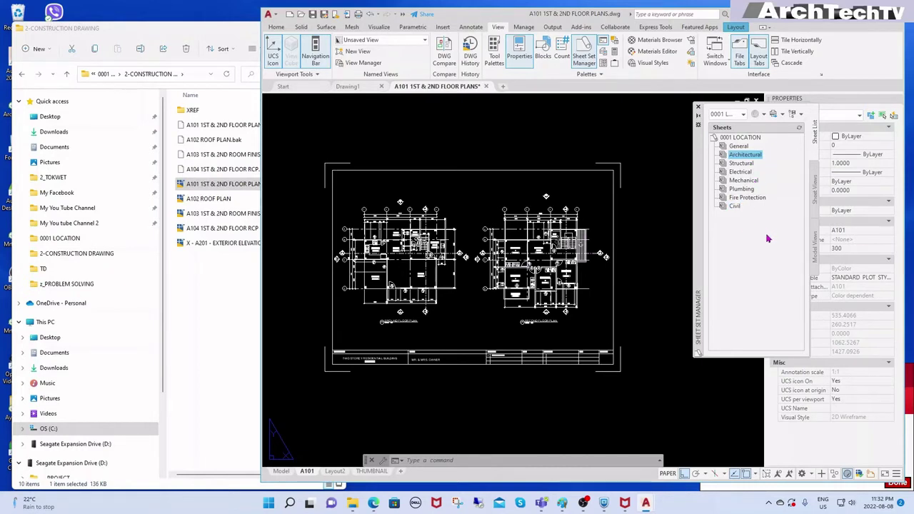
pyautogui.rightClick(752, 160)
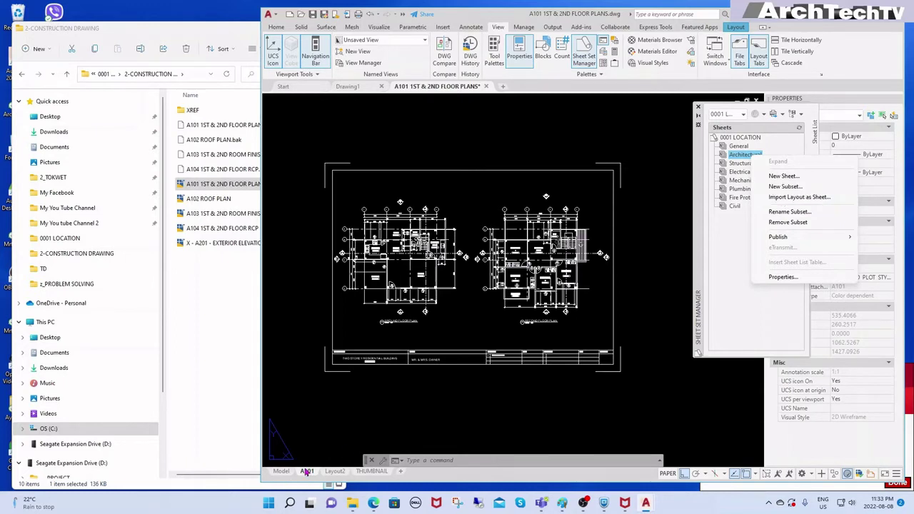
pyautogui.click(807, 211)
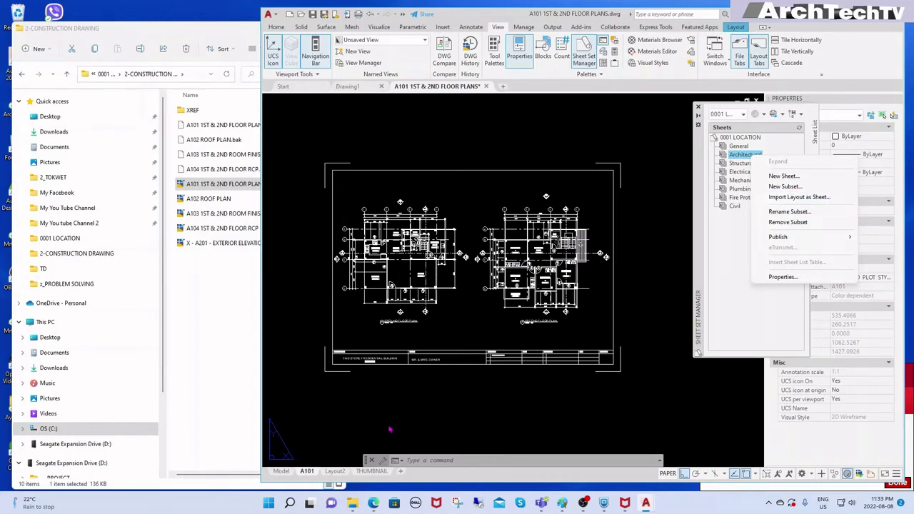
# Step: Load A101 1ST & 2ND FLOOR PLANS from 0001 LOCATION\2-CONSTRUCTION DRAWING into Import Layouts as Sheets
pyautogui.click(823, 198)
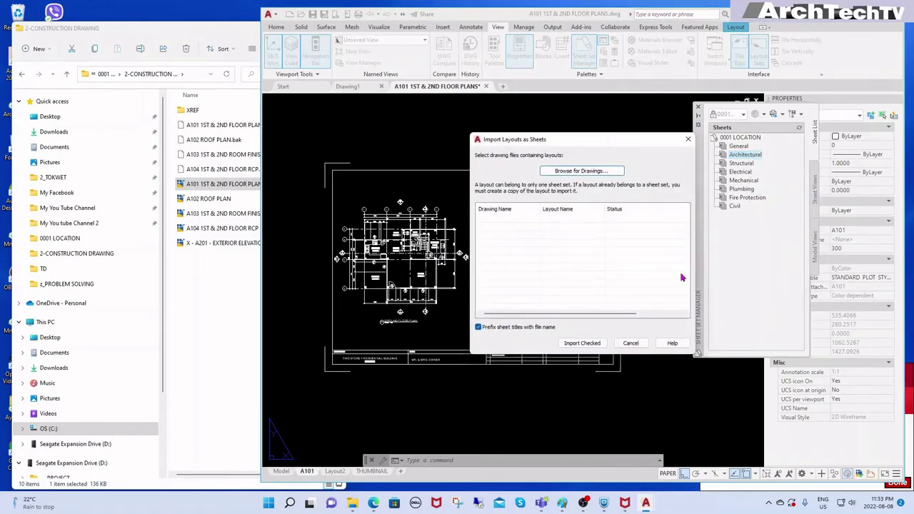
pyautogui.click(581, 170)
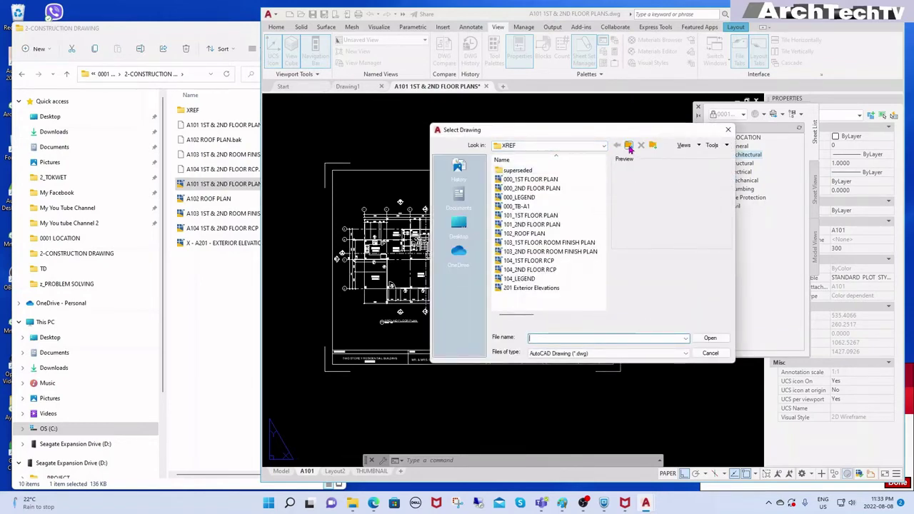
pyautogui.click(603, 146)
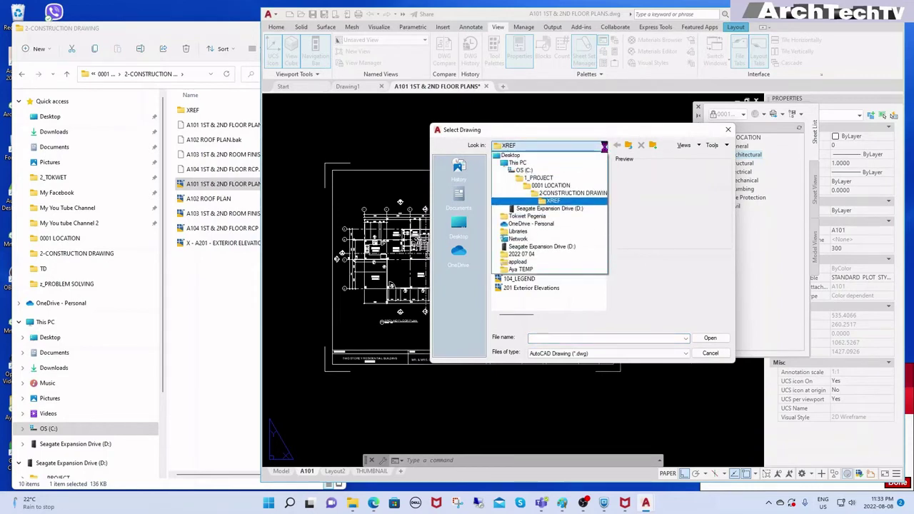
pyautogui.click(544, 178)
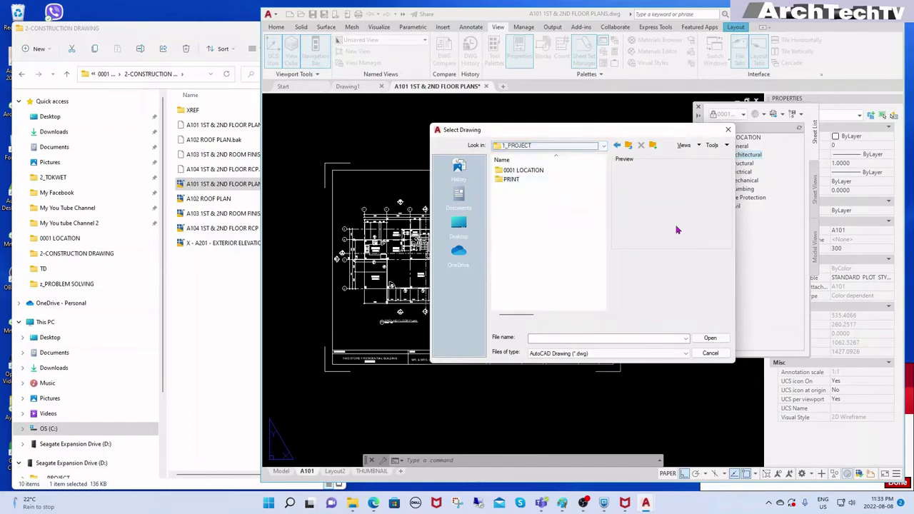
pyautogui.doubleClick(537, 171)
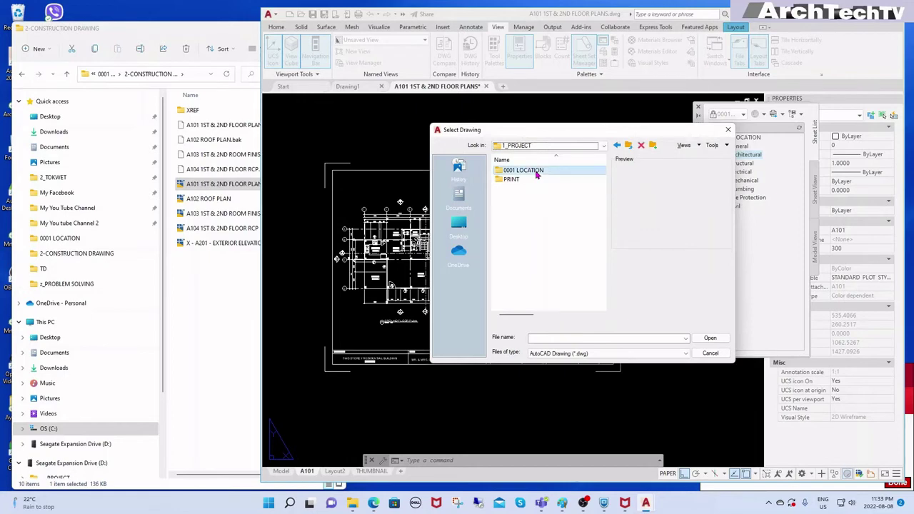
pyautogui.doubleClick(548, 180)
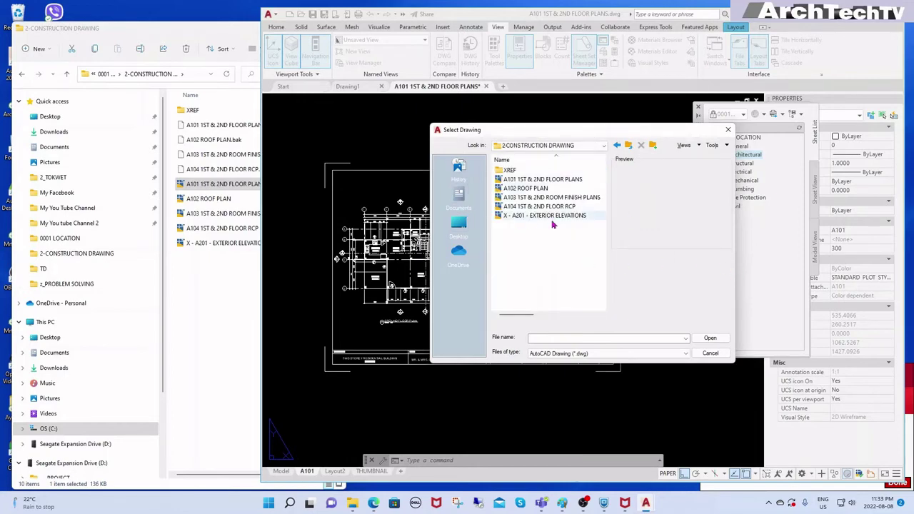
pyautogui.click(558, 179)
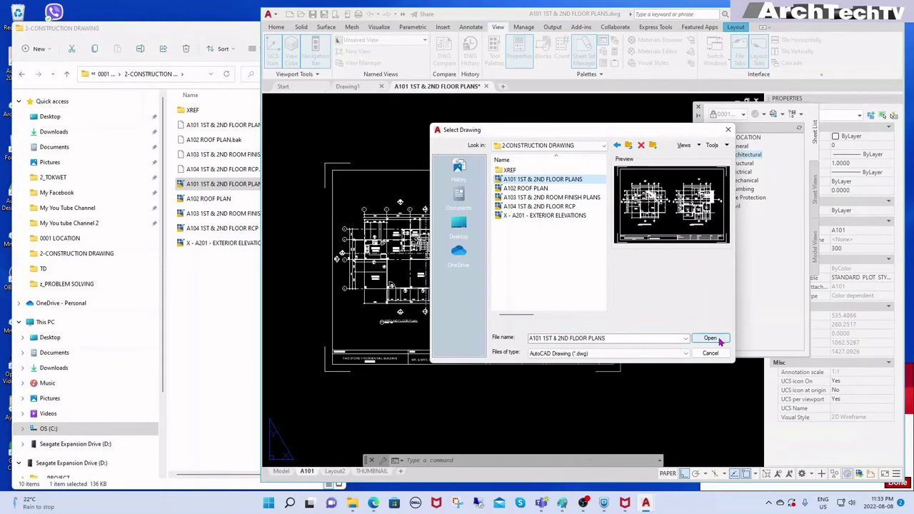
pyautogui.click(718, 340)
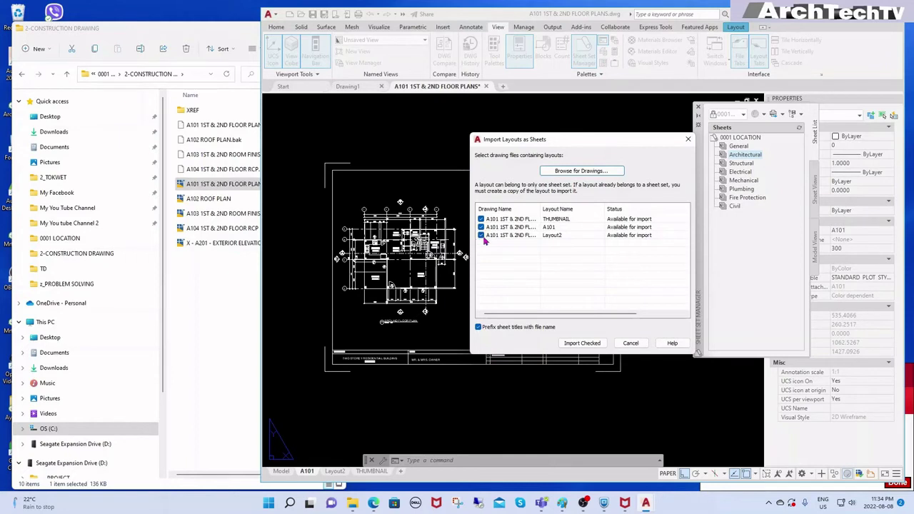
# Step: Uncheck the THUMBNAIL and Layout2 layouts and import only A101 as a sheet
pyautogui.moveTo(541, 208); pyautogui.dragTo(584, 208)
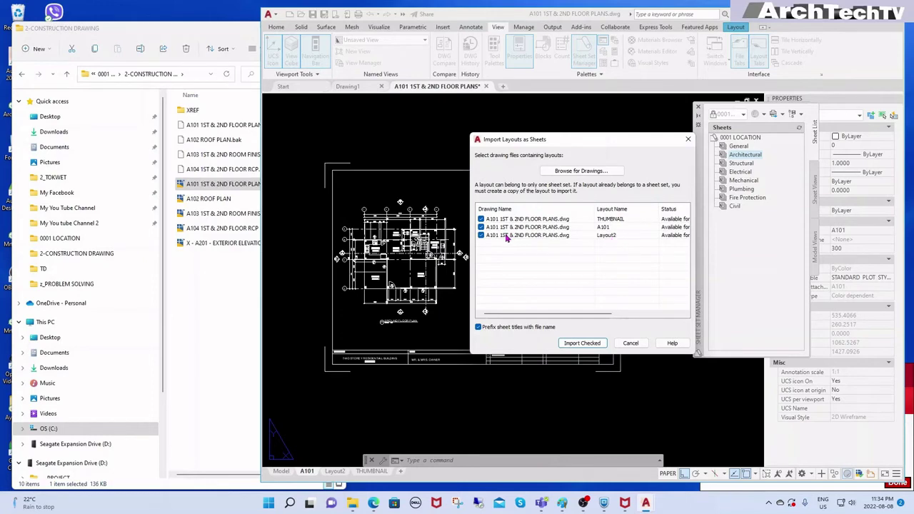
pyautogui.click(480, 236)
pyautogui.click(480, 219)
pyautogui.click(591, 346)
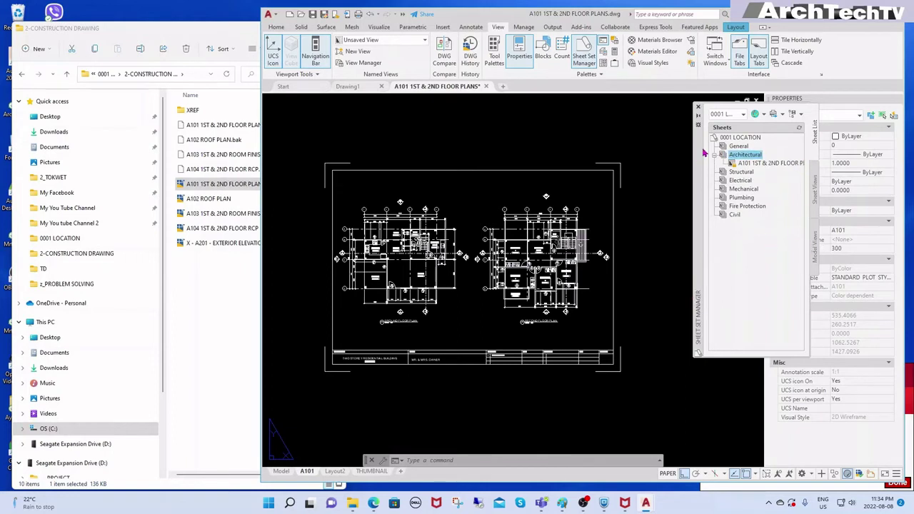
# Step: Move and widen Sheet Set Manager, then show the new A101 sheet's shortcut menu
pyautogui.moveTo(699, 154); pyautogui.dragTo(619, 151)
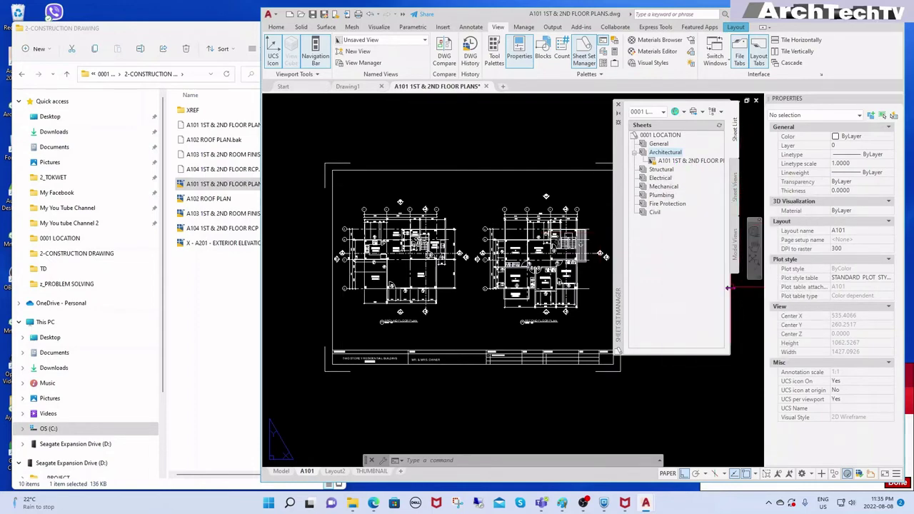
pyautogui.moveTo(727, 289); pyautogui.dragTo(783, 289)
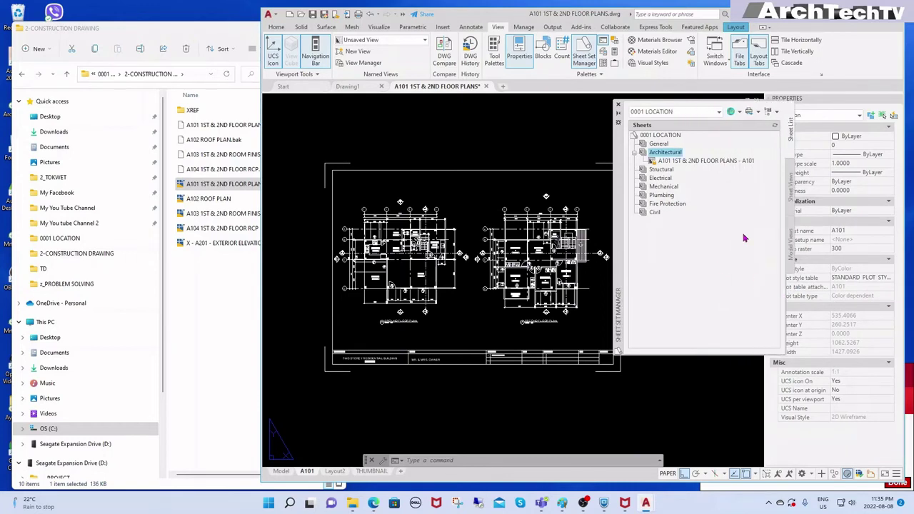
pyautogui.click(749, 163)
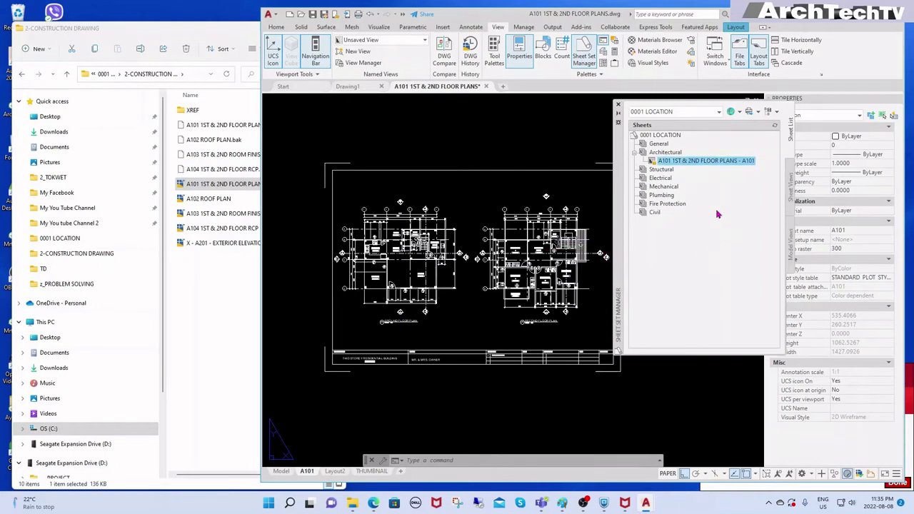
pyautogui.rightClick(722, 163)
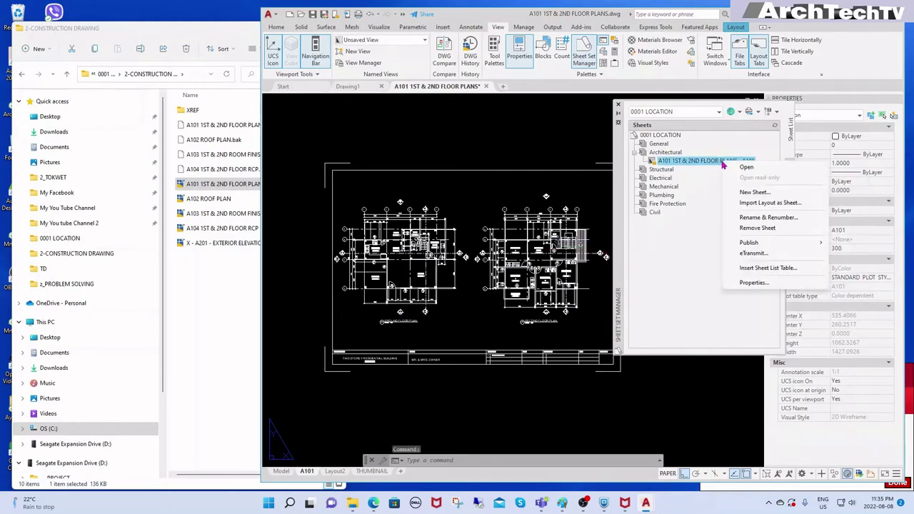
# Step: Give the sheet number A101 and trim its title to 1ST & 2ND FLOOR PLANS
pyautogui.click(767, 219)
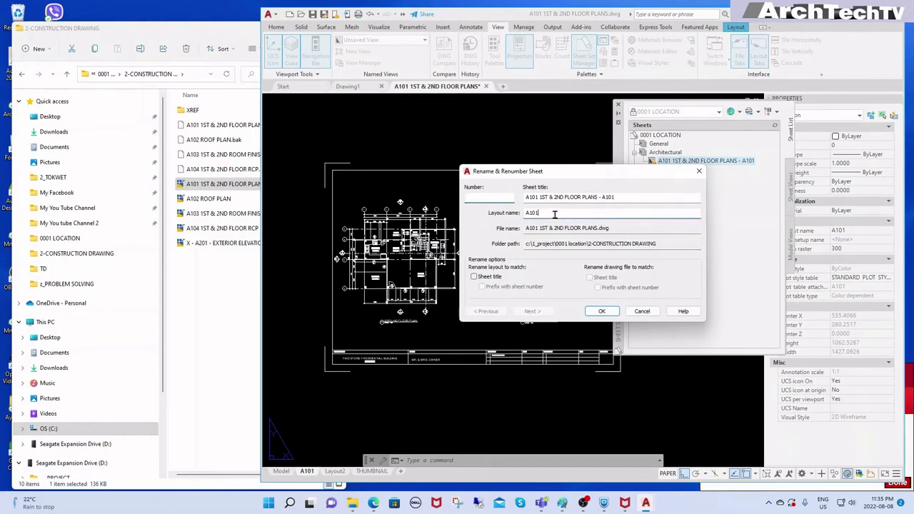
pyautogui.moveTo(552, 213); pyautogui.dragTo(509, 212)
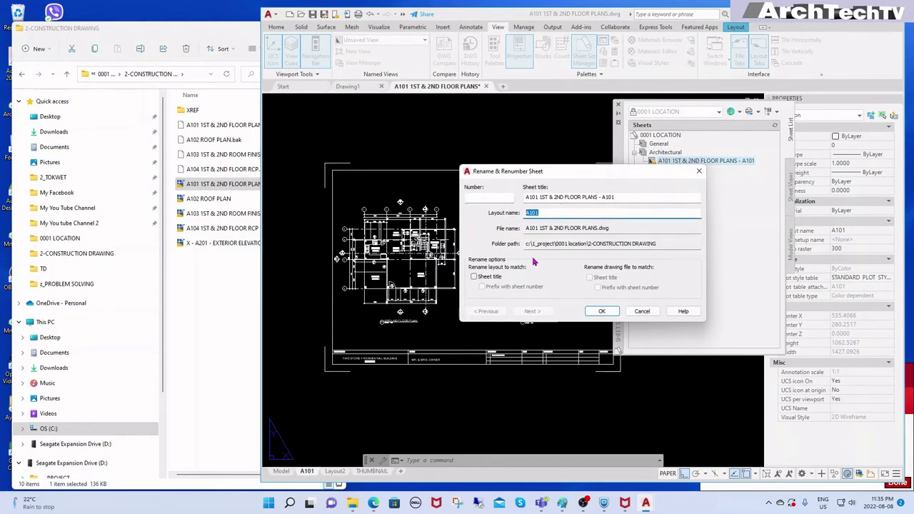
pyautogui.click(491, 195)
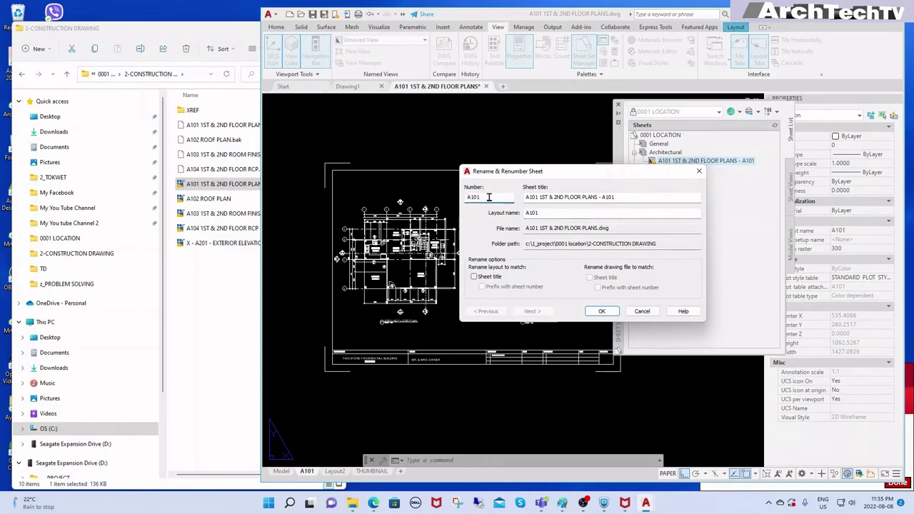
pyautogui.click(623, 200)
pyautogui.press('BackSpace')
pyautogui.press('BackSpace')
pyautogui.press('BackSpace')
pyautogui.press('BackSpace')
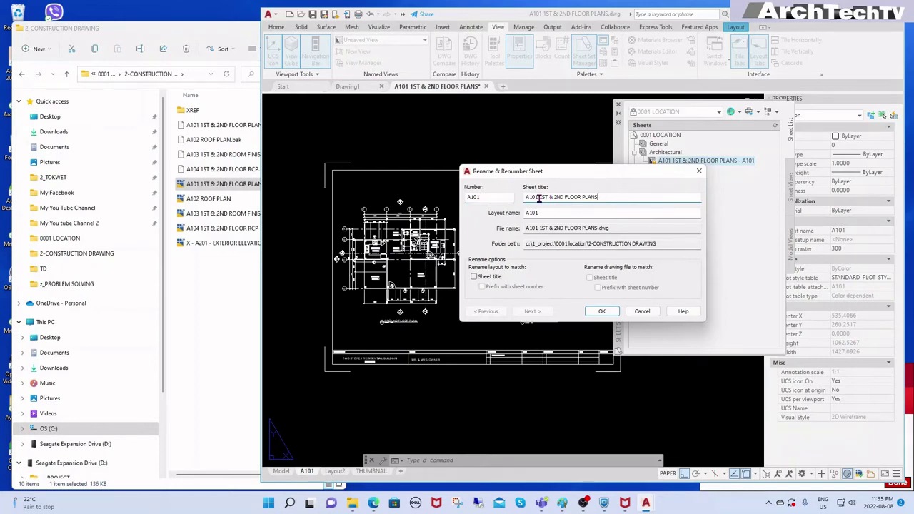
pyautogui.moveTo(540, 199); pyautogui.dragTo(505, 197)
pyautogui.press('Delete')
pyautogui.click(601, 311)
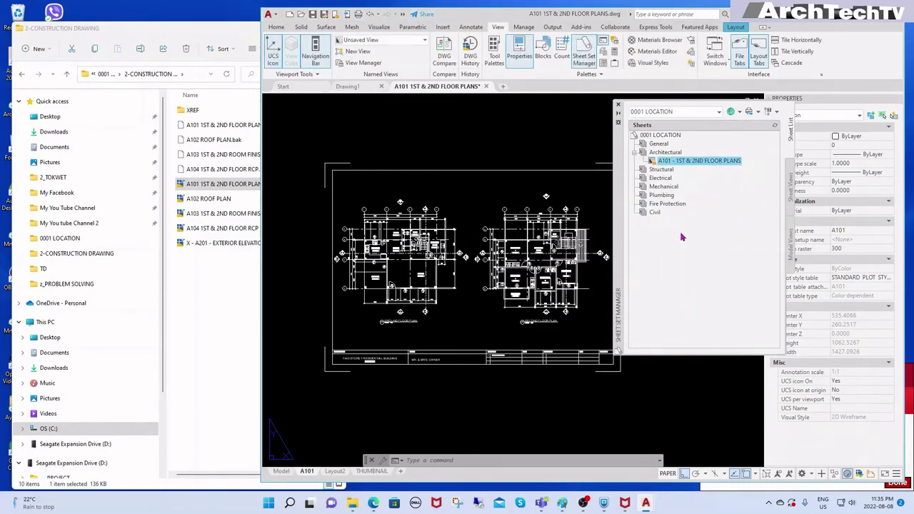
# Step: Close the A101 1ST & 2ND FLOOR PLANS drawing with CS, discarding its changes
pyautogui.click(676, 155)
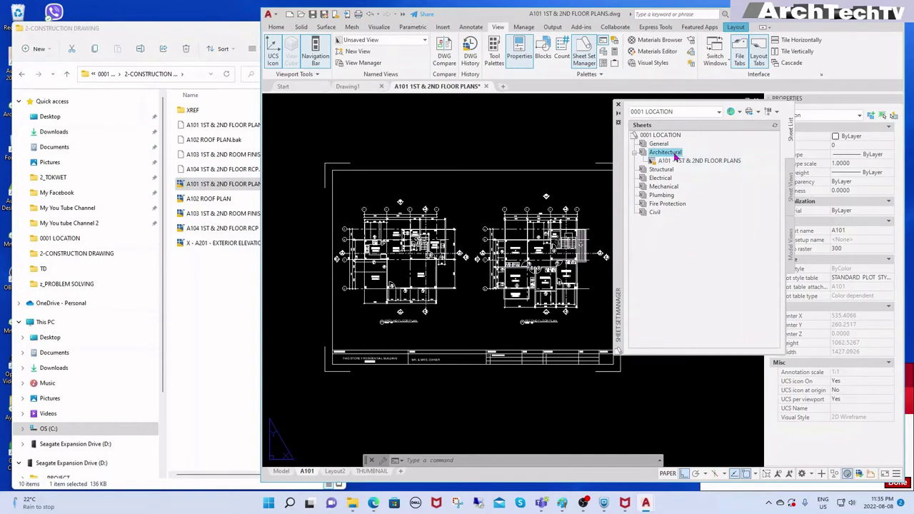
pyautogui.click(712, 161)
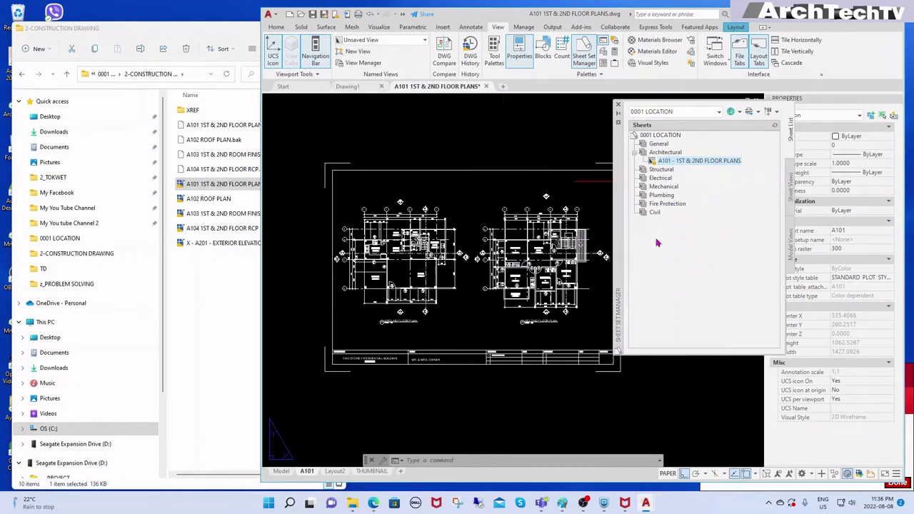
pyautogui.click(524, 136)
pyautogui.click(511, 119)
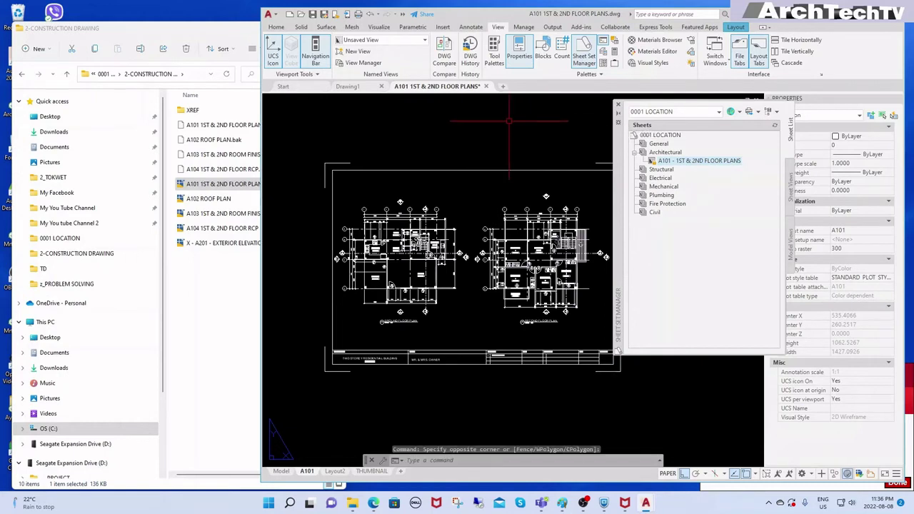
pyautogui.write('CS')
pyautogui.press('Return')
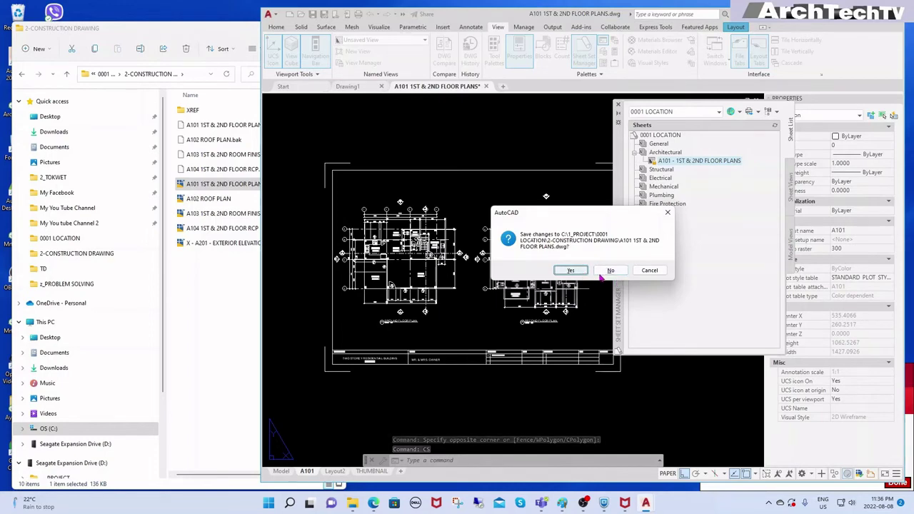
pyautogui.click(611, 271)
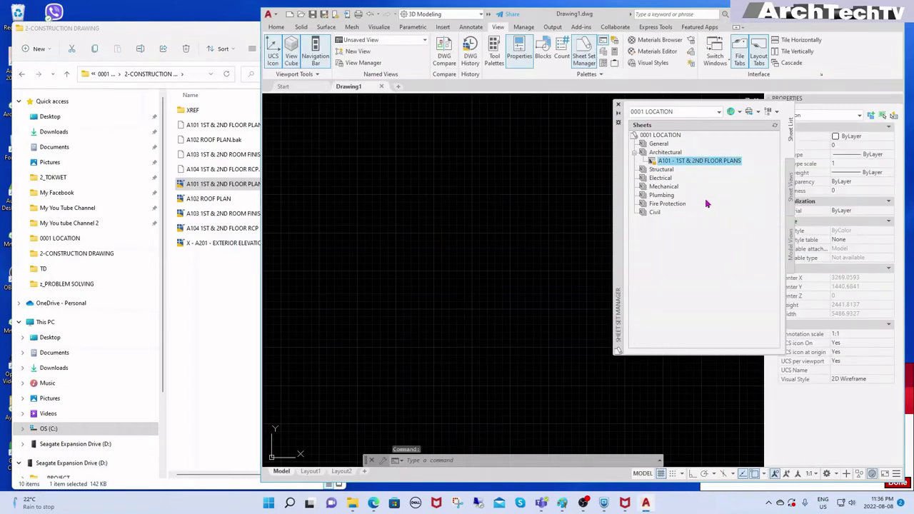
# Step: Import the A102 layout of A102 ROOF PLAN as a sheet under Architectural
pyautogui.click(399, 241)
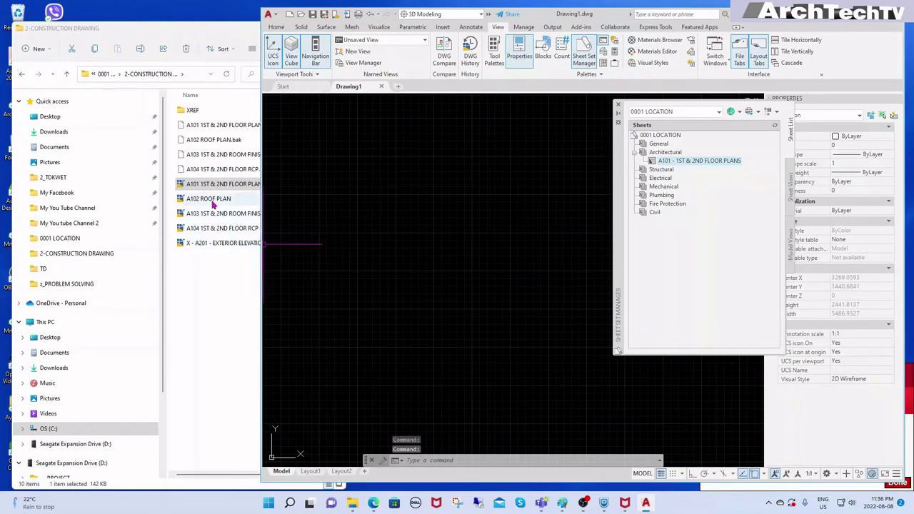
pyautogui.click(671, 152)
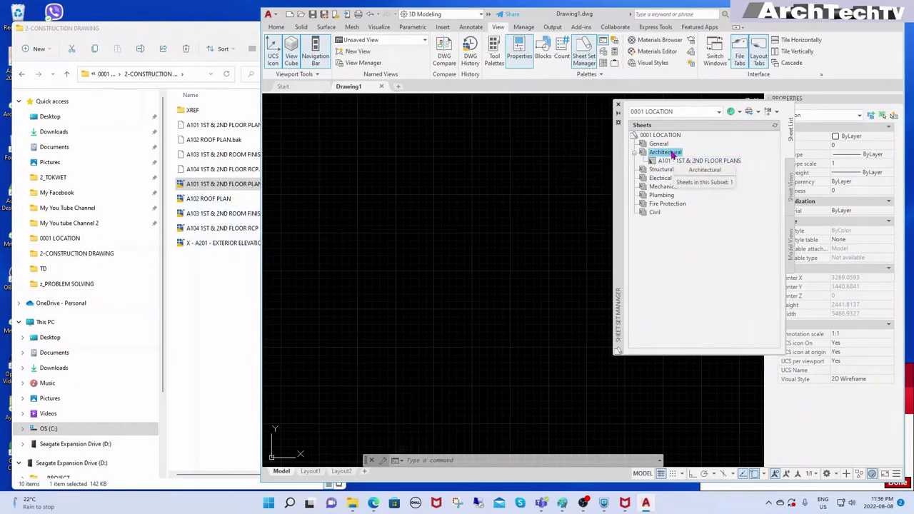
pyautogui.rightClick(671, 155)
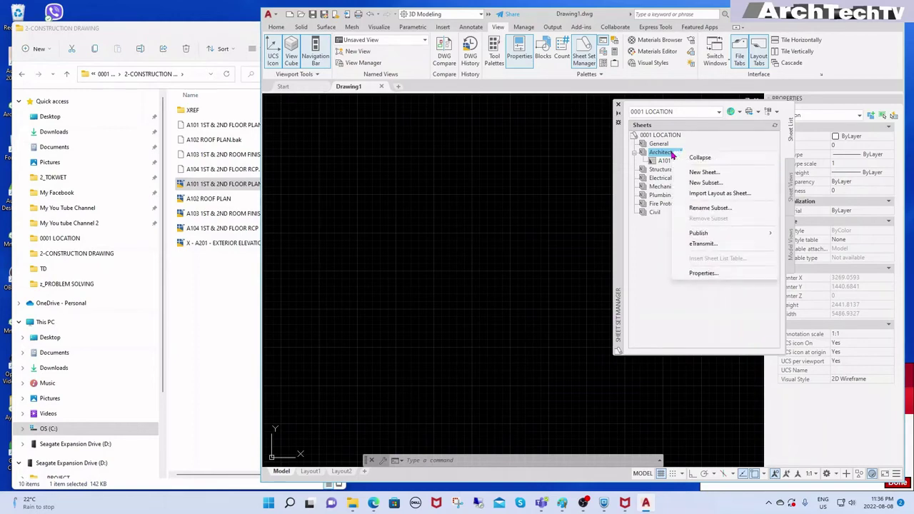
pyautogui.click(734, 193)
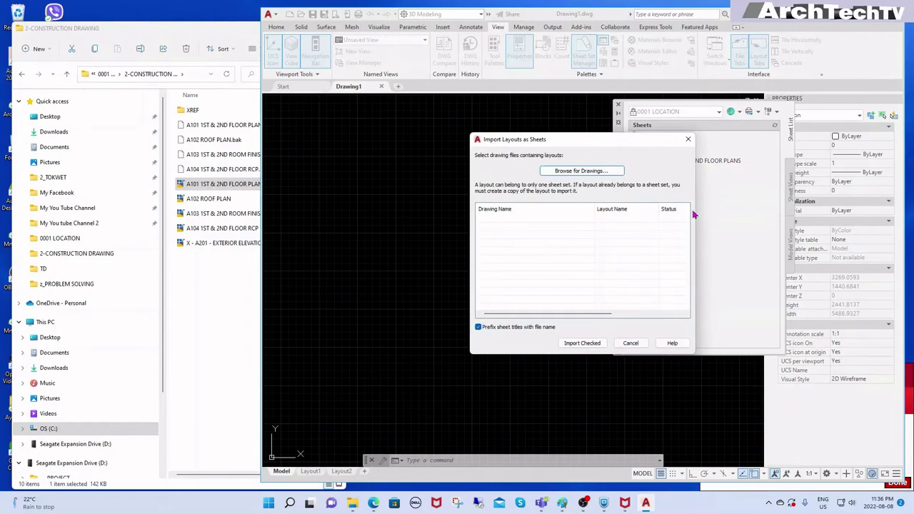
pyautogui.click(591, 171)
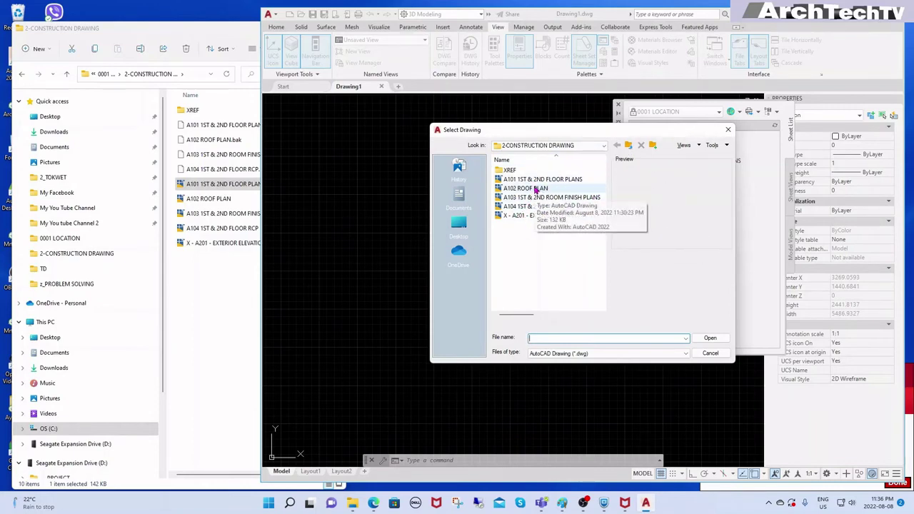
pyautogui.click(535, 188)
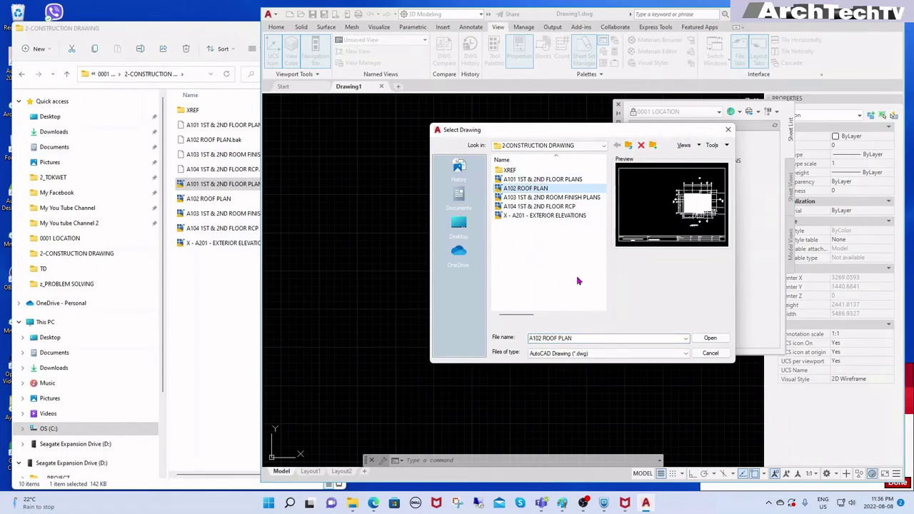
pyautogui.click(709, 339)
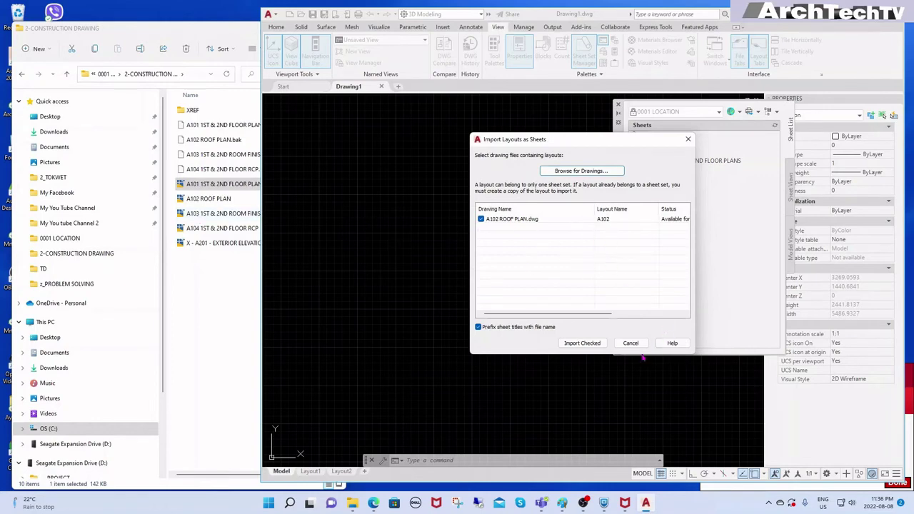
pyautogui.click(582, 344)
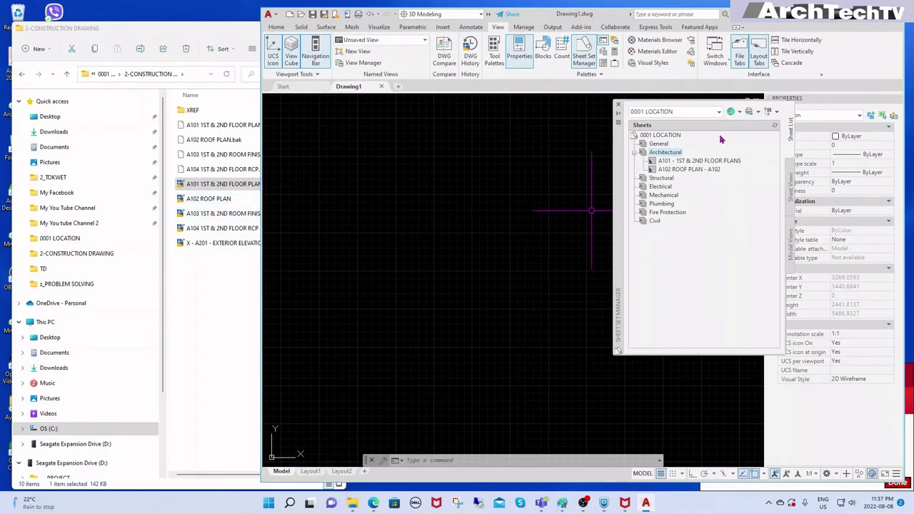
# Step: Set the roof plan sheet's number to A102 by pasting it from the layout name
pyautogui.rightClick(710, 172)
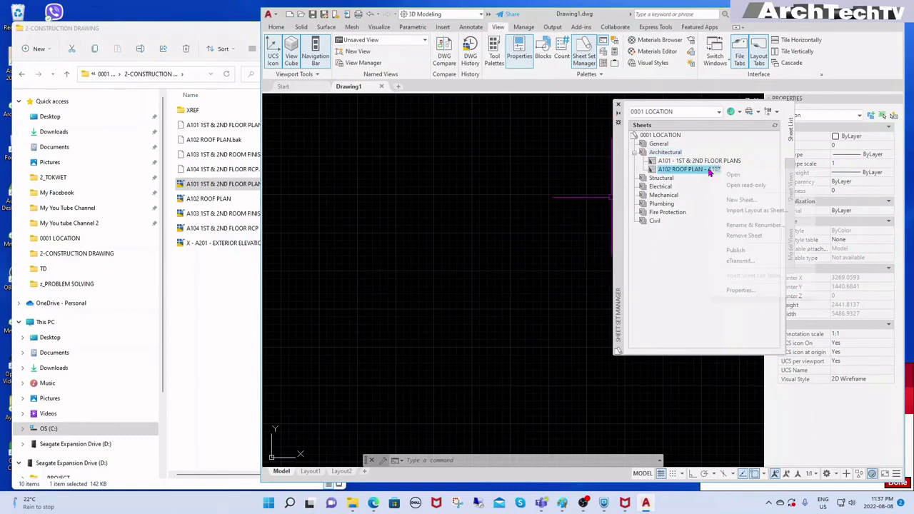
pyautogui.click(755, 225)
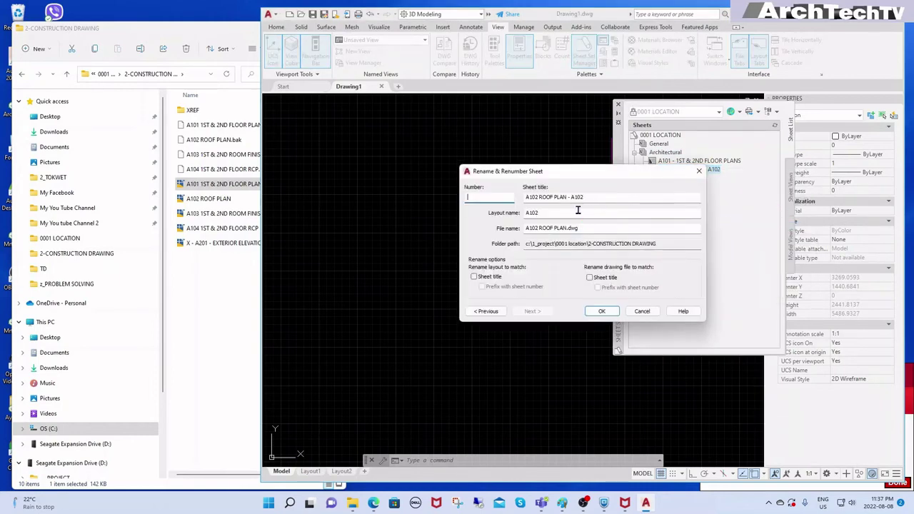
pyautogui.doubleClick(579, 212)
pyautogui.hotkey('ctrl', 'c')
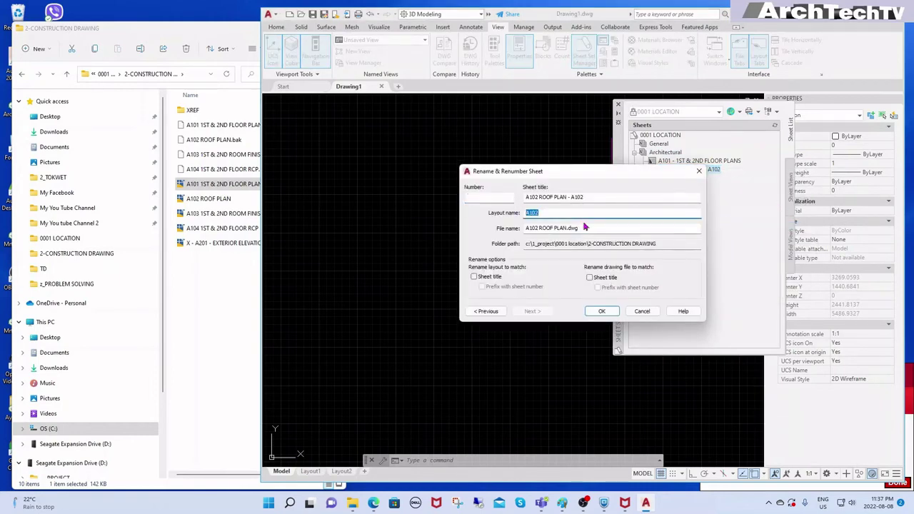
pyautogui.click(491, 200)
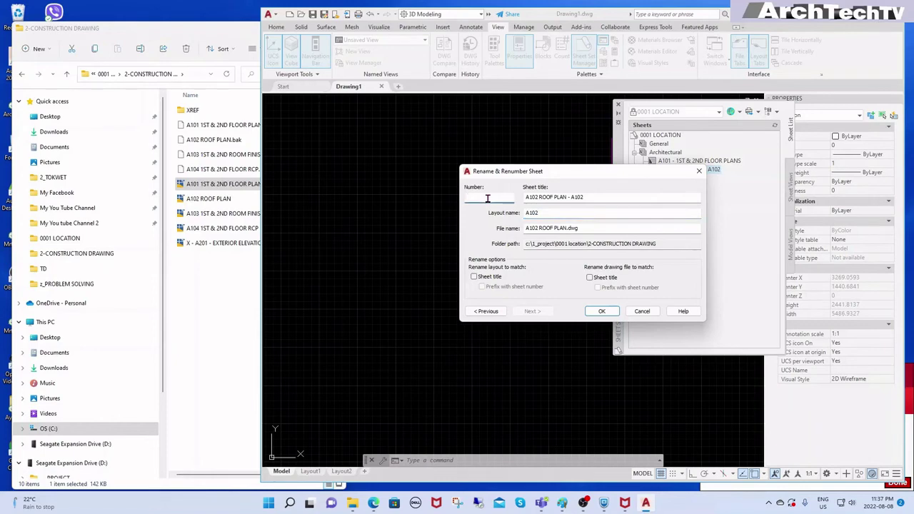
pyautogui.hotkey('ctrl', 'v')
pyautogui.click(590, 200)
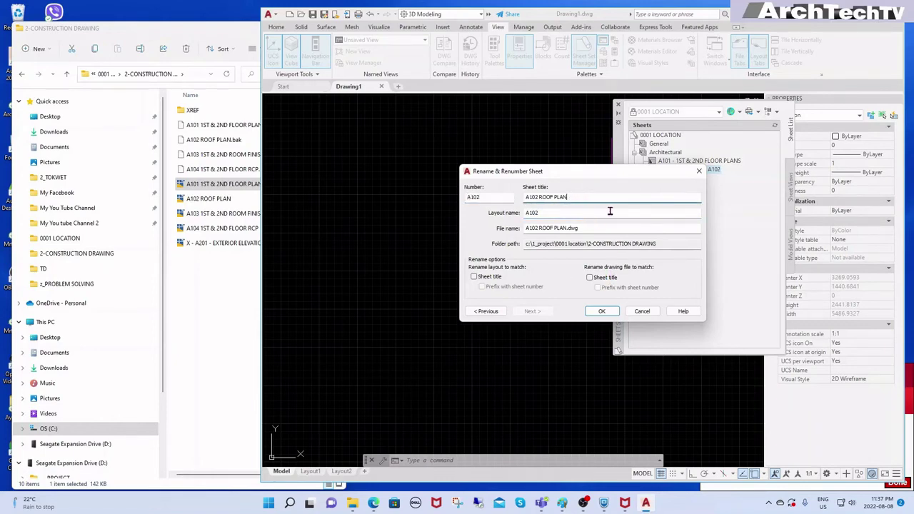
pyautogui.click(602, 312)
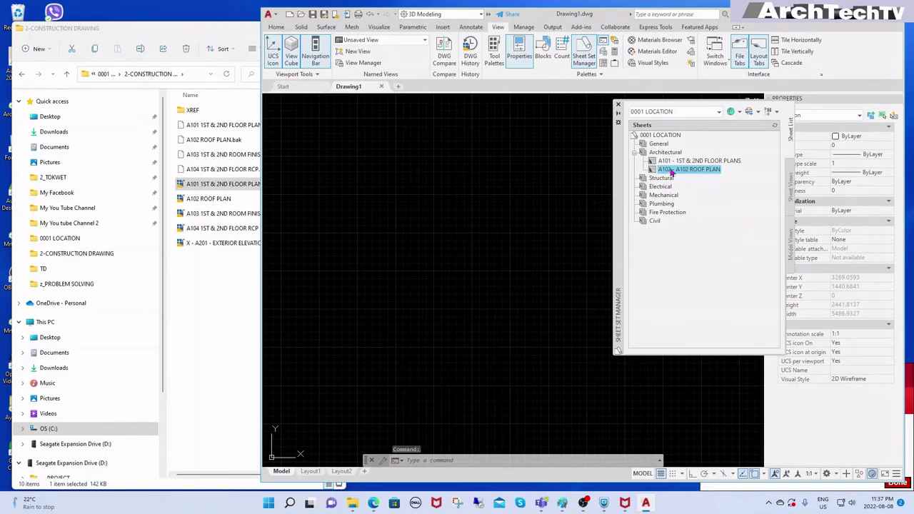
# Step: Remove the A102 prefix from the sheet title so it reads ROOF PLAN
pyautogui.rightClick(691, 170)
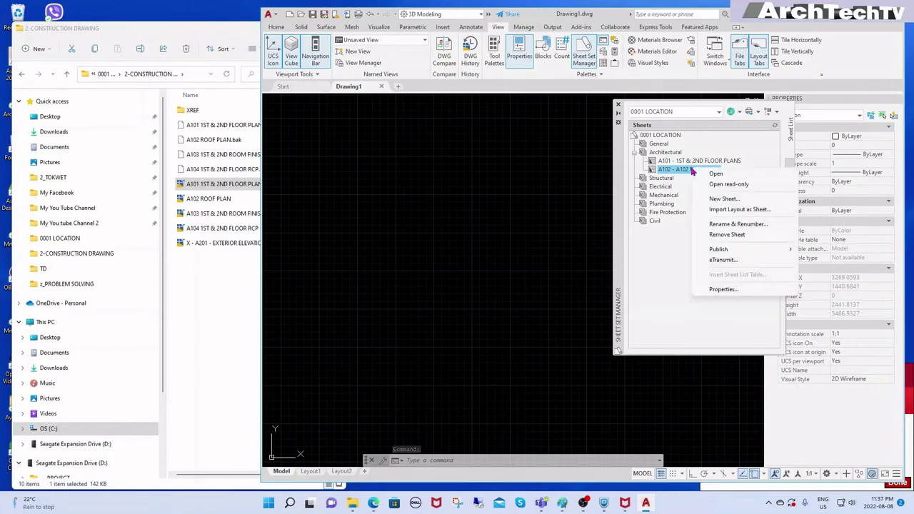
pyautogui.click(728, 224)
pyautogui.click(573, 197)
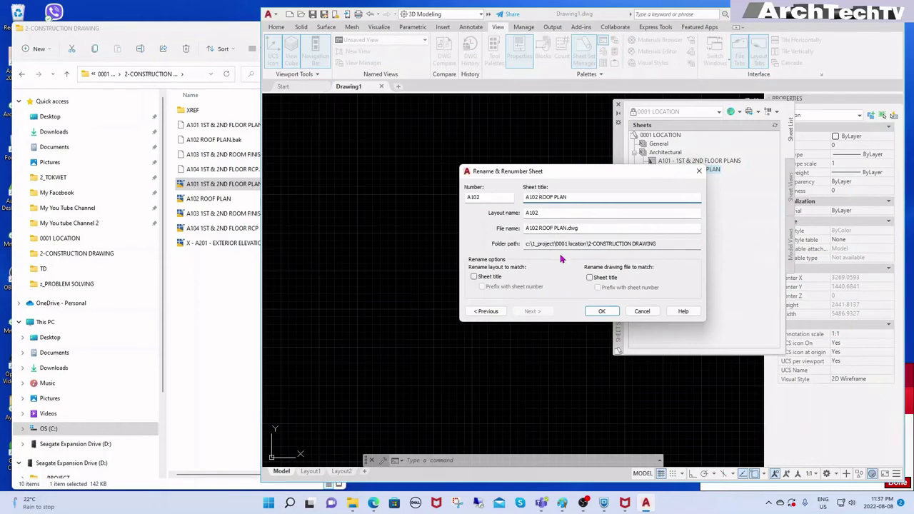
pyautogui.press('Home')
pyautogui.press('Delete')
pyautogui.press('Delete')
pyautogui.press('Delete')
pyautogui.press('Delete')
pyautogui.press('Delete')
pyautogui.click(608, 312)
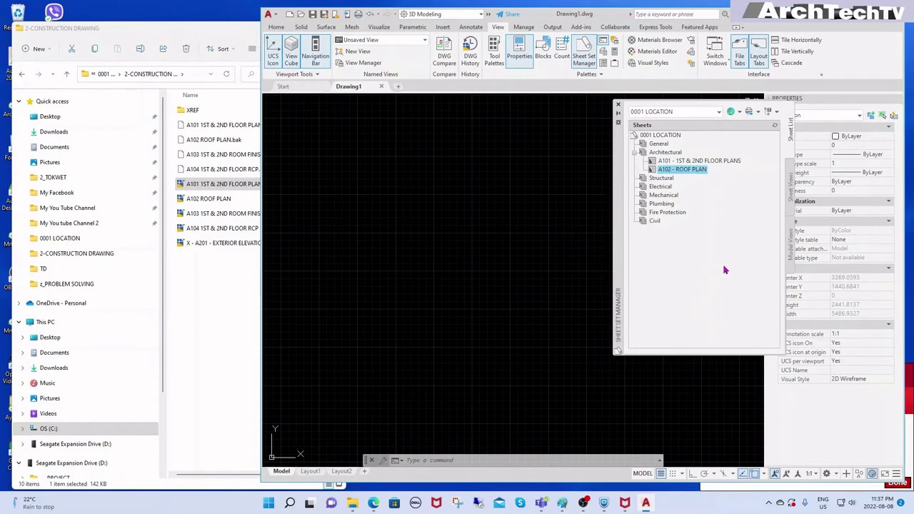
# Step: Import only the A103 layout of 1ST & 2ND ROOM FINISH PLANS, excluding Layout2, into Architectural
pyautogui.rightClick(676, 154)
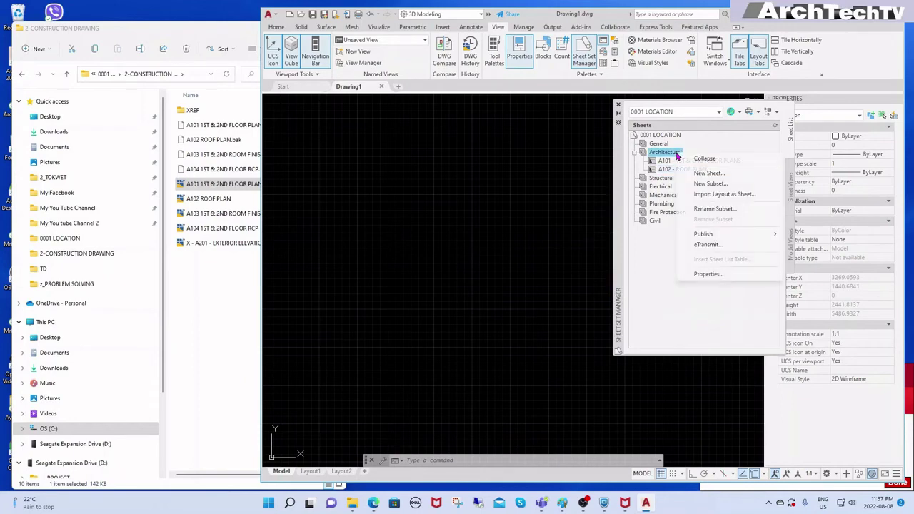
pyautogui.click(727, 196)
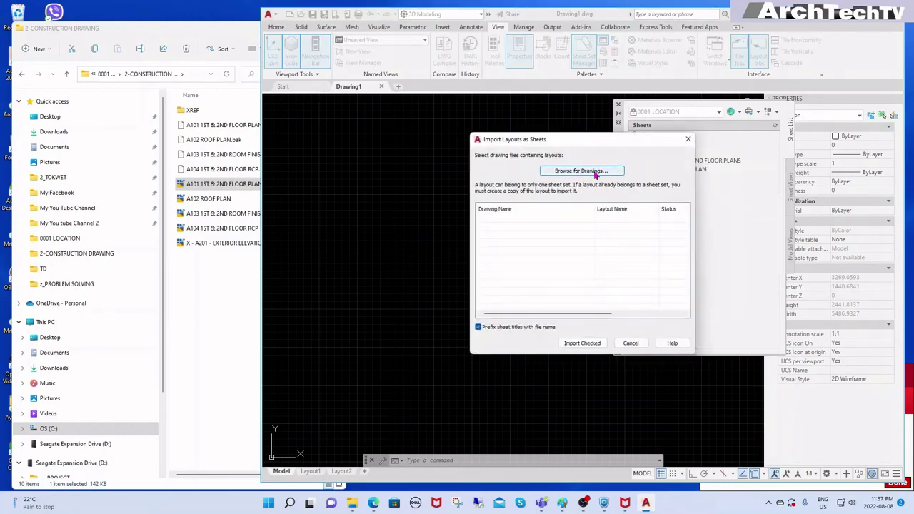
pyautogui.click(615, 171)
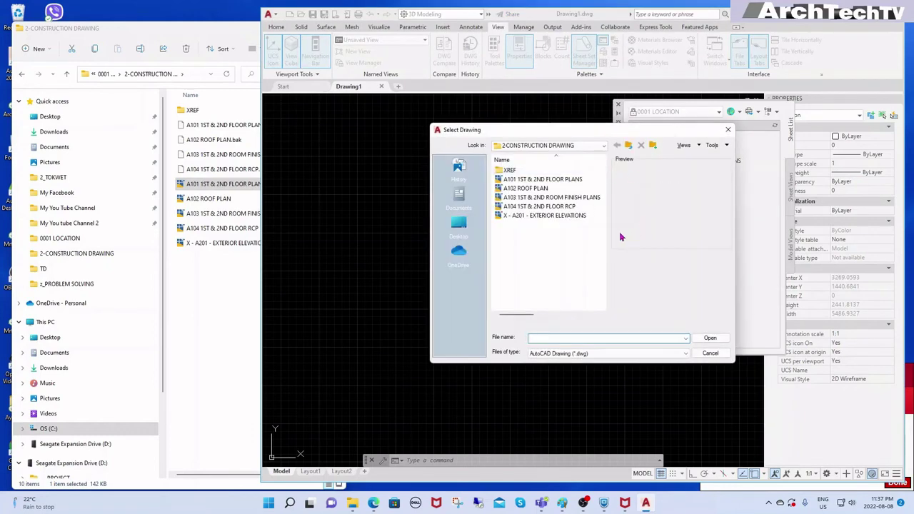
pyautogui.click(532, 197)
pyautogui.click(710, 340)
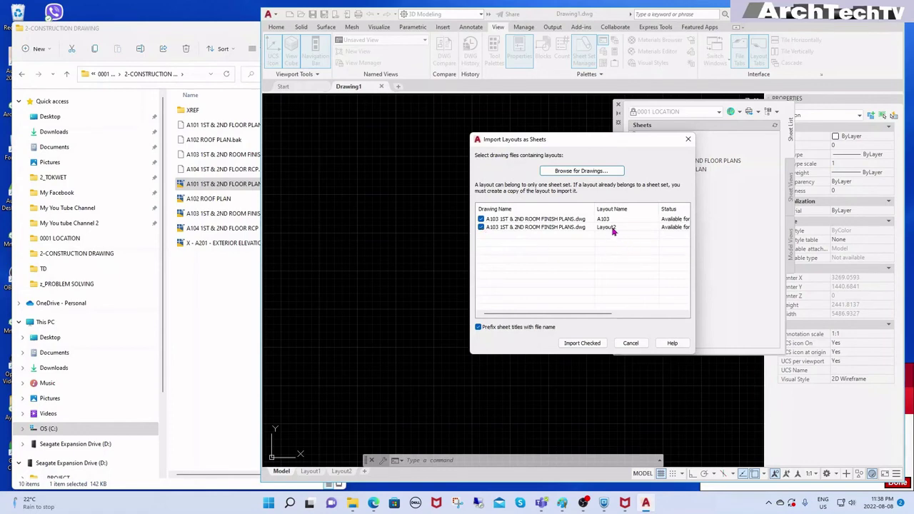
pyautogui.click(480, 227)
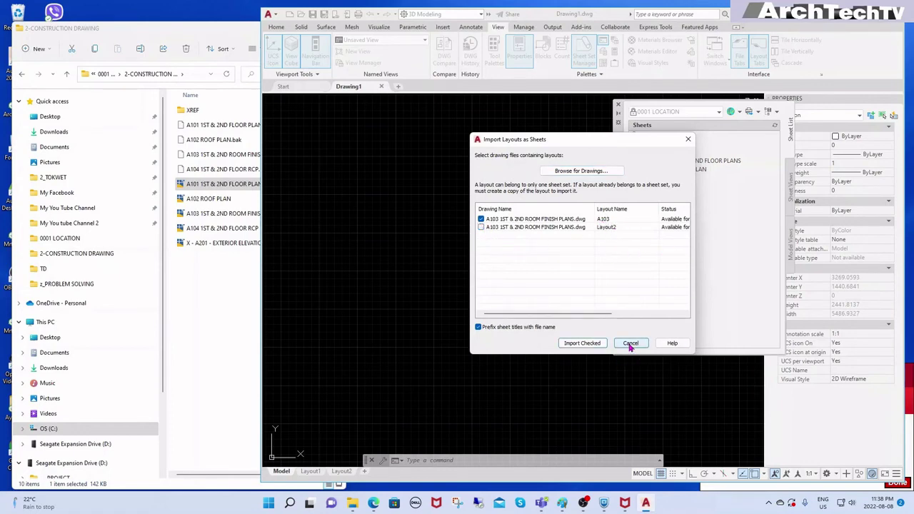
pyautogui.click(592, 345)
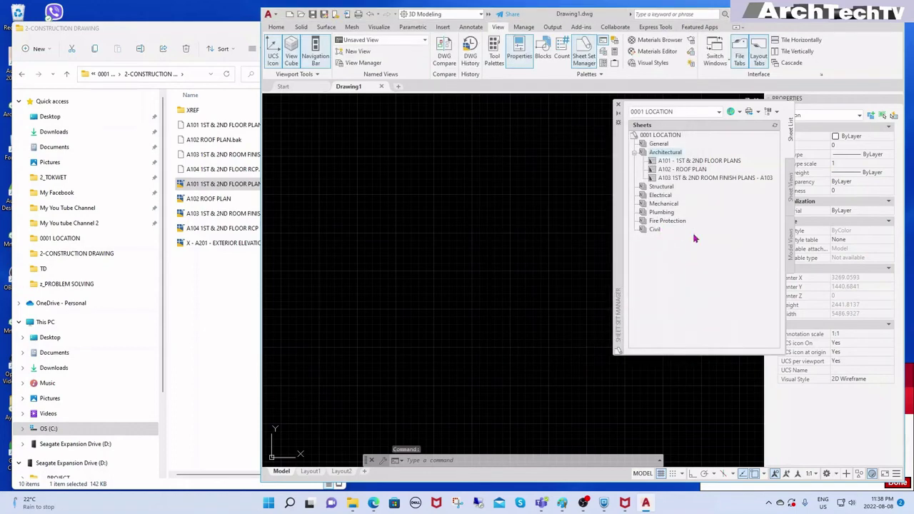
# Step: Number the third sheet A103 and trim its title to 1ST & 2ND ROOM FINISH PLANS
pyautogui.rightClick(753, 180)
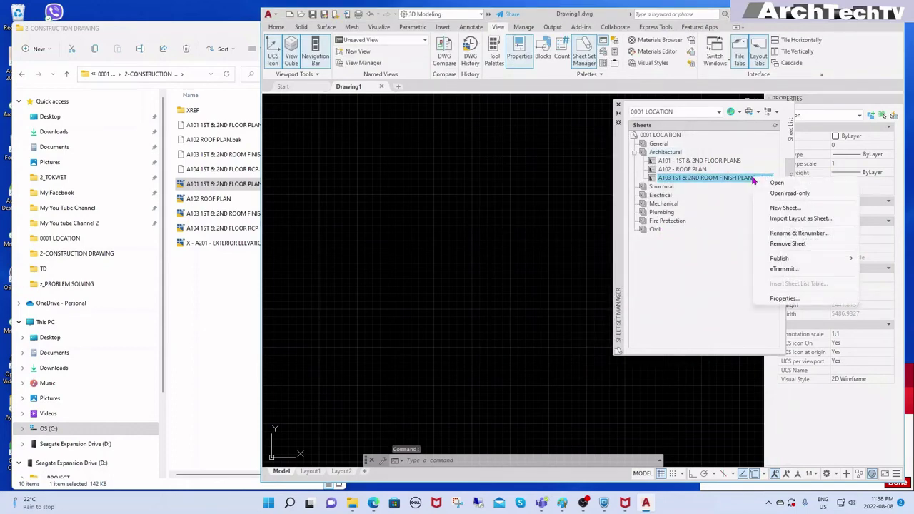
pyautogui.click(787, 238)
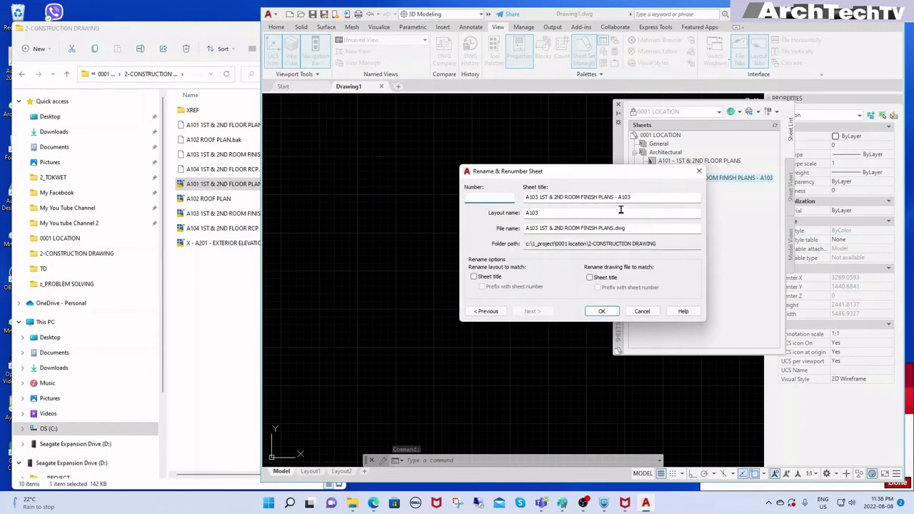
pyautogui.moveTo(541, 216); pyautogui.dragTo(515, 222)
pyautogui.hotkey('ctrl', 'c')
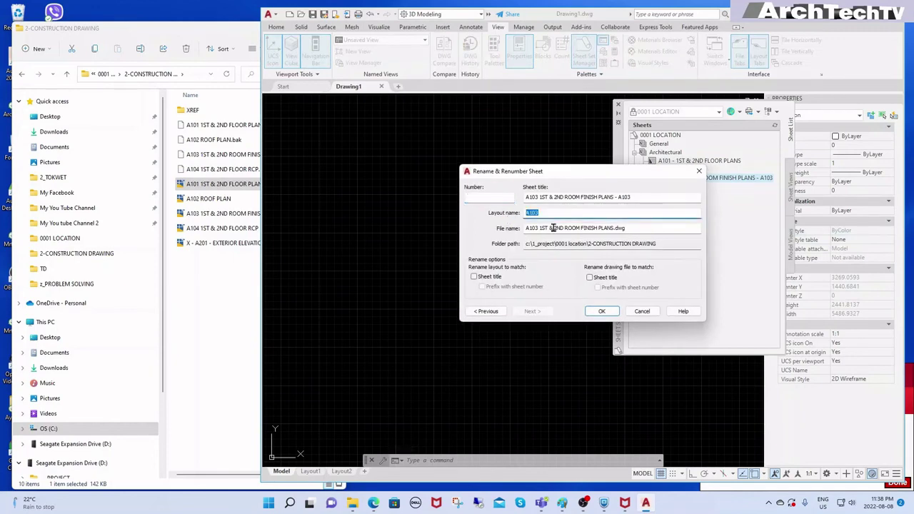
pyautogui.click(498, 200)
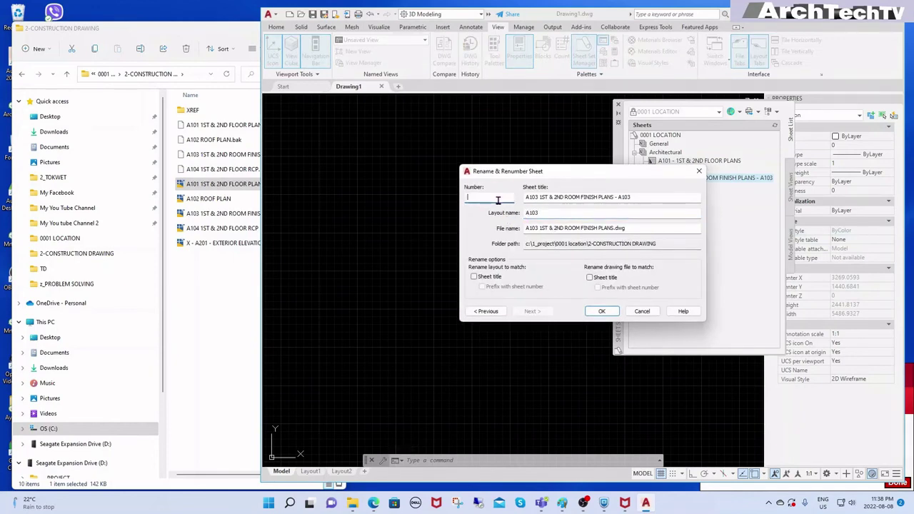
pyautogui.hotkey('ctrl', 'v')
pyautogui.click(538, 197)
pyautogui.press('BackSpace')
pyautogui.press('BackSpace')
pyautogui.press('BackSpace')
pyautogui.press('BackSpace')
pyautogui.press('BackSpace')
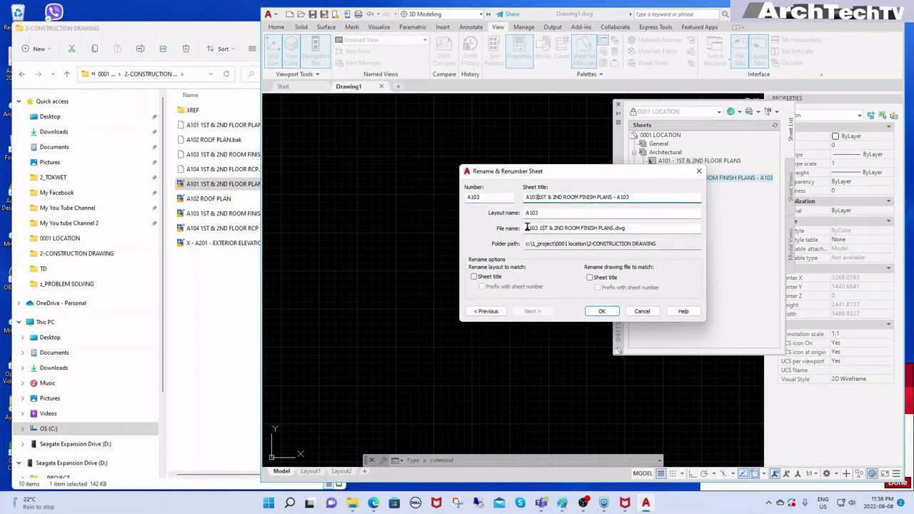
pyautogui.click(624, 198)
pyautogui.press('BackSpace')
pyautogui.click(602, 311)
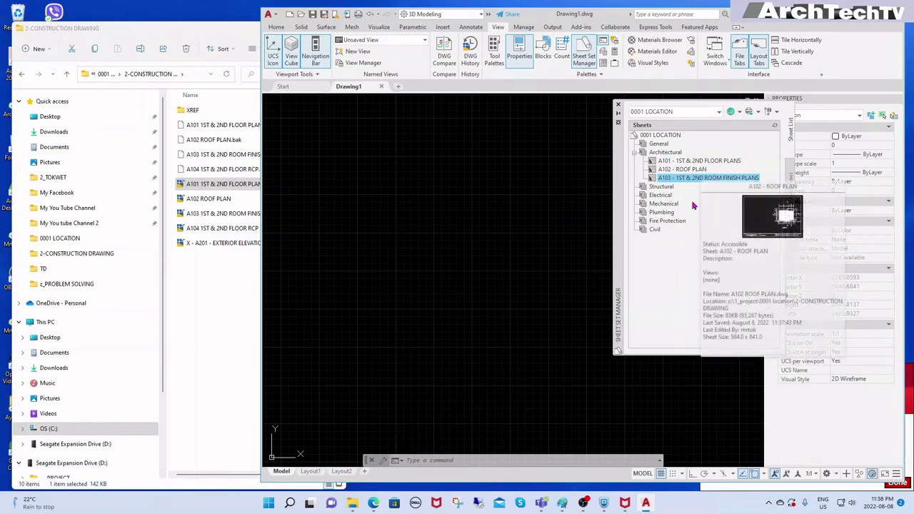
# Step: Import the A104 layout from A104 1ST & 2ND FLOOR RCP.dwg into Architectural
pyautogui.rightClick(664, 152)
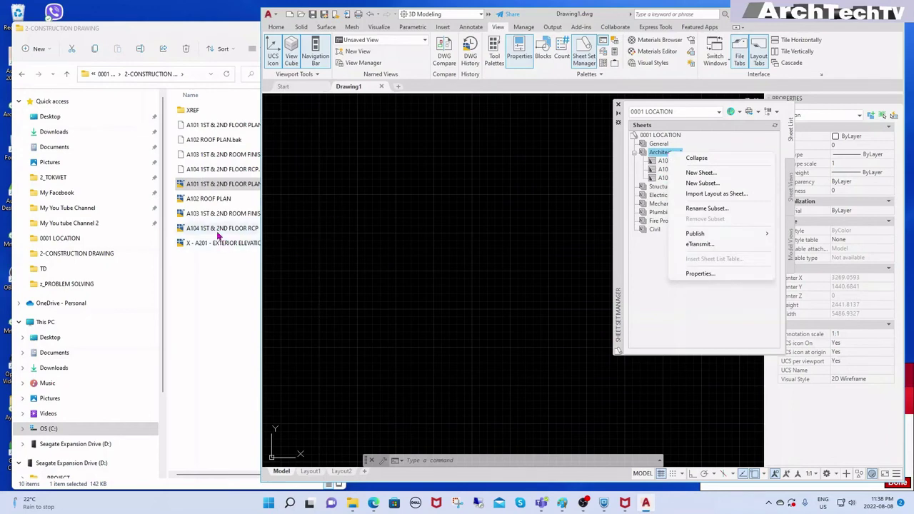
pyautogui.click(717, 194)
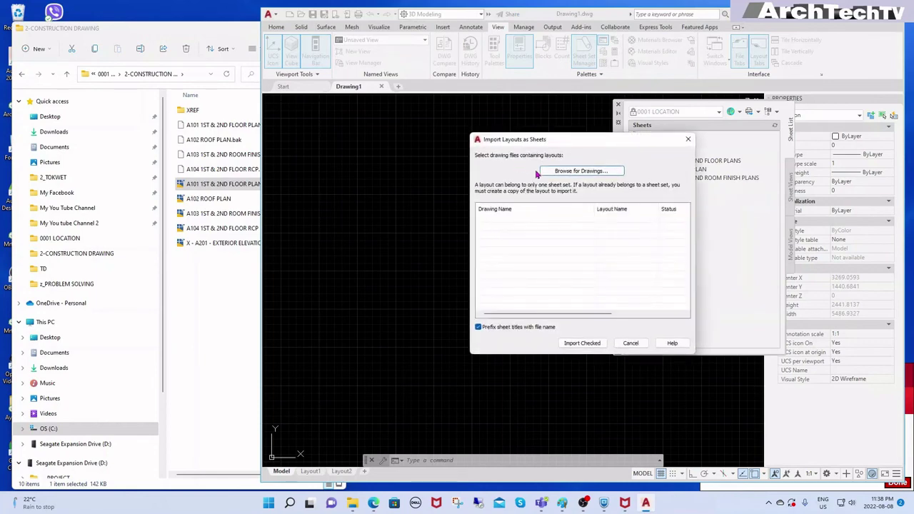
pyautogui.click(582, 172)
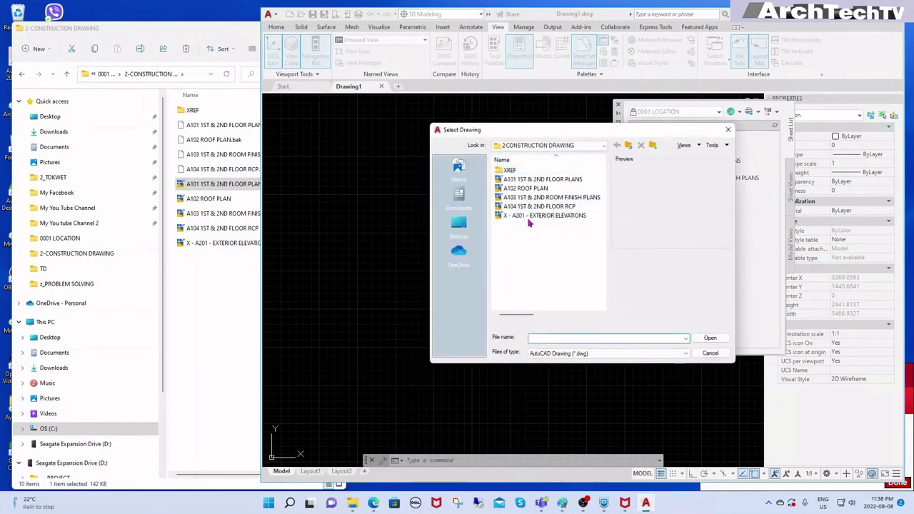
pyautogui.click(536, 206)
pyautogui.click(706, 339)
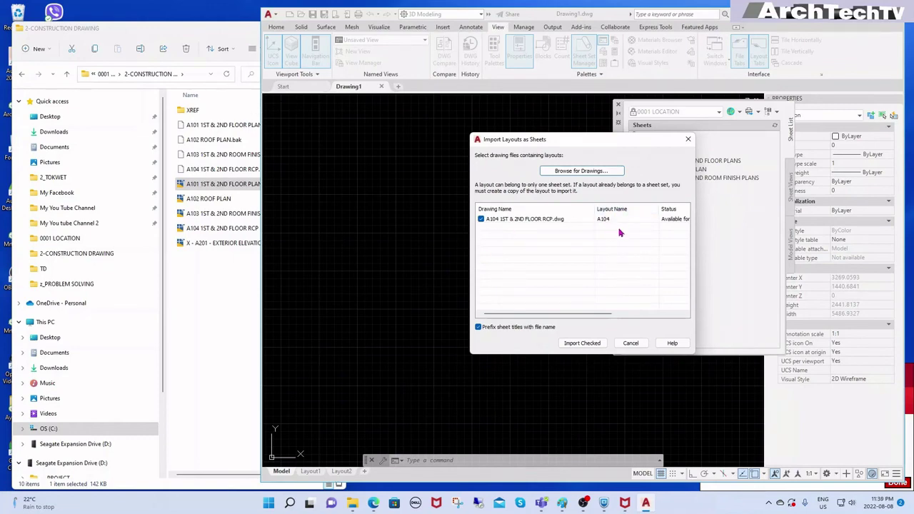
pyautogui.click(582, 343)
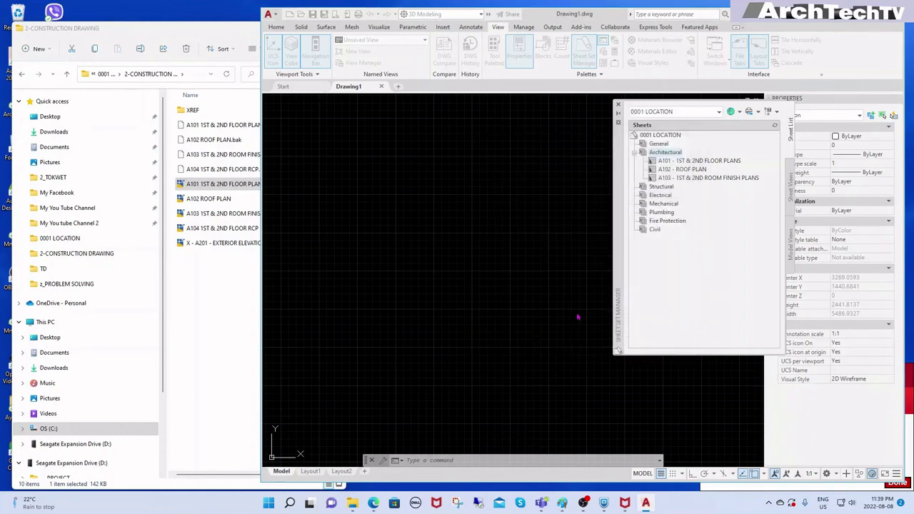
# Step: Renumber the new sheet to A104 and shorten its title to '1ST & 2ND FLOOR RCP'
pyautogui.rightClick(740, 189)
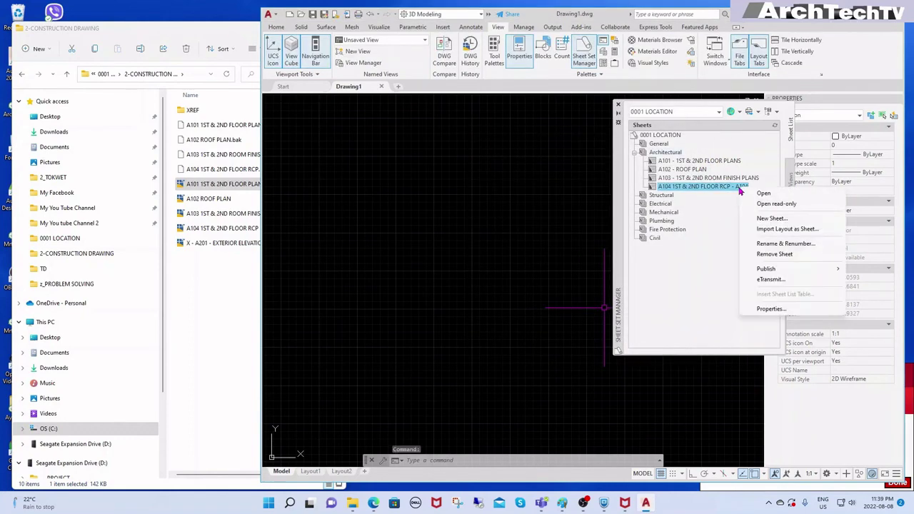
pyautogui.click(779, 244)
pyautogui.doubleClick(546, 212)
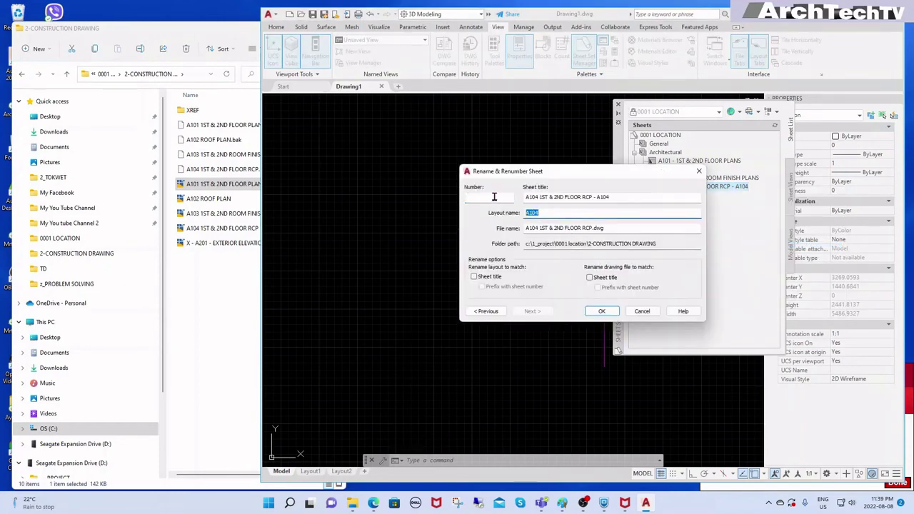
pyautogui.click(493, 197)
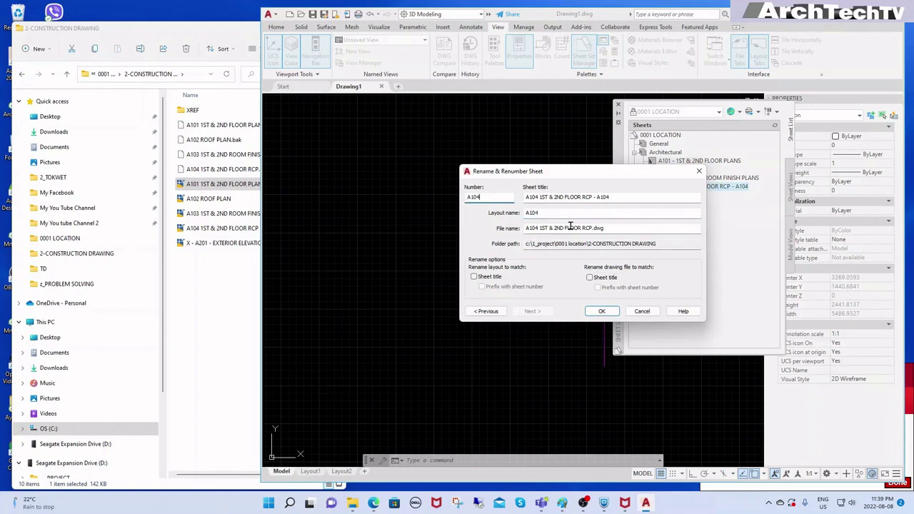
pyautogui.write('A104')
pyautogui.click(619, 199)
pyautogui.press('BackSpace')
pyautogui.press('BackSpace')
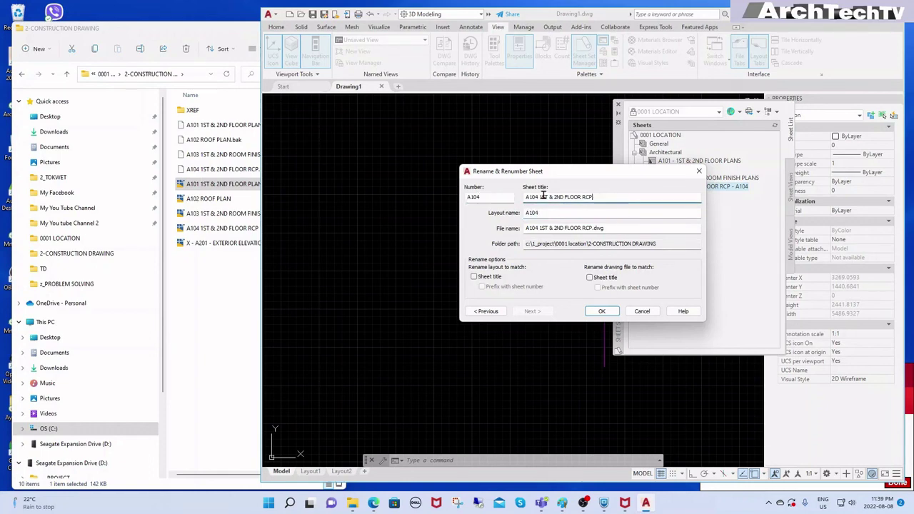
pyautogui.press('BackSpace')
pyautogui.press('BackSpace')
pyautogui.press('BackSpace')
pyautogui.press('BackSpace')
pyautogui.press('BackSpace')
pyautogui.click(601, 312)
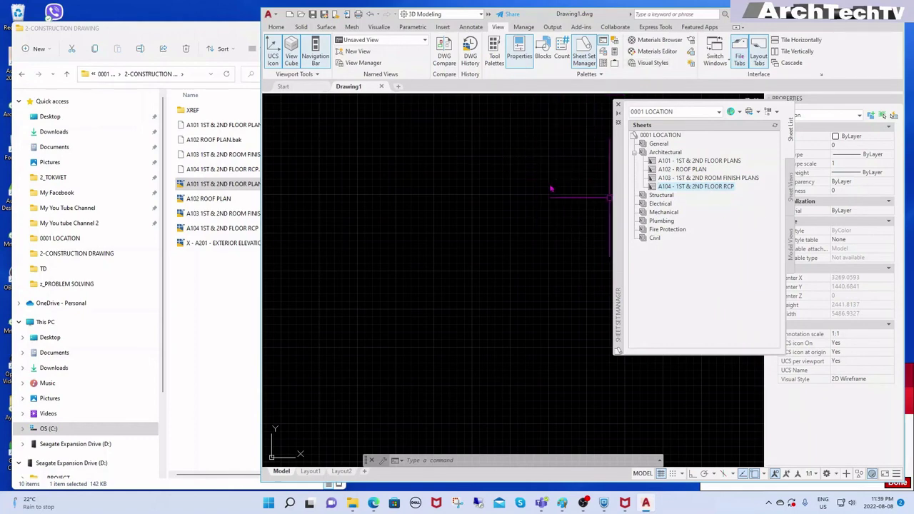
# Step: Maximize the AutoCAD window, nudge the Sheet Set Manager palette, and select sheet A101
pyautogui.doubleClick(614, 14)
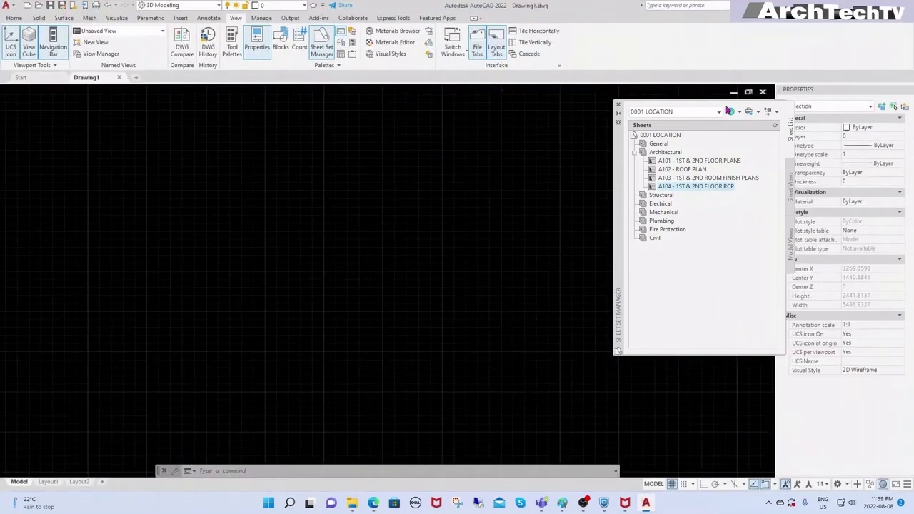
pyautogui.moveTo(617, 182); pyautogui.dragTo(585, 172)
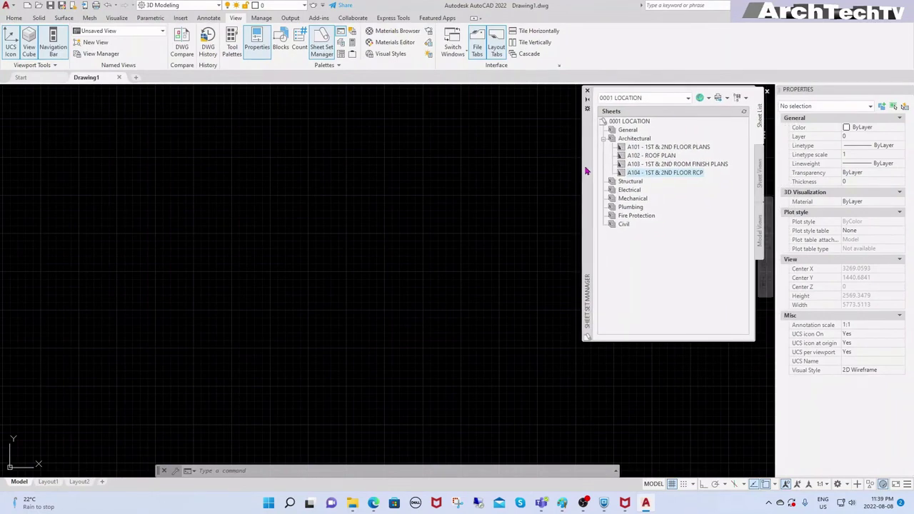
pyautogui.click(671, 271)
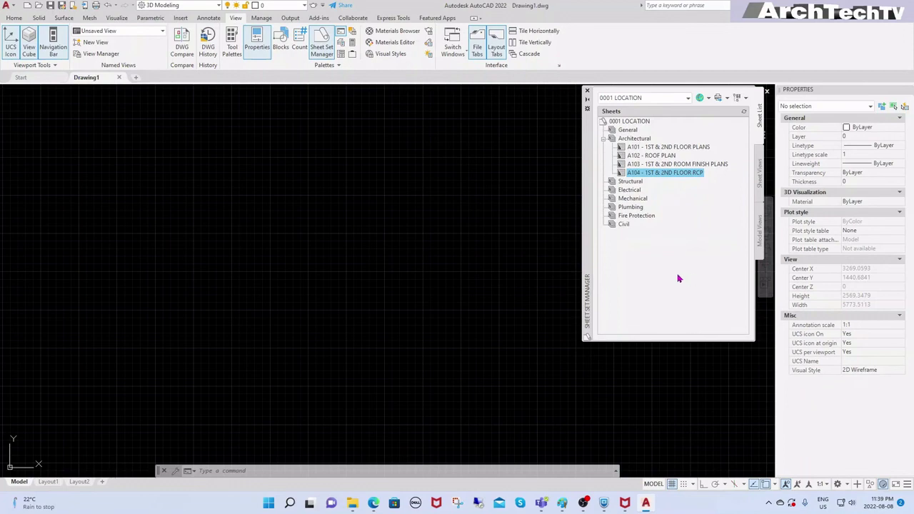
pyautogui.click(682, 148)
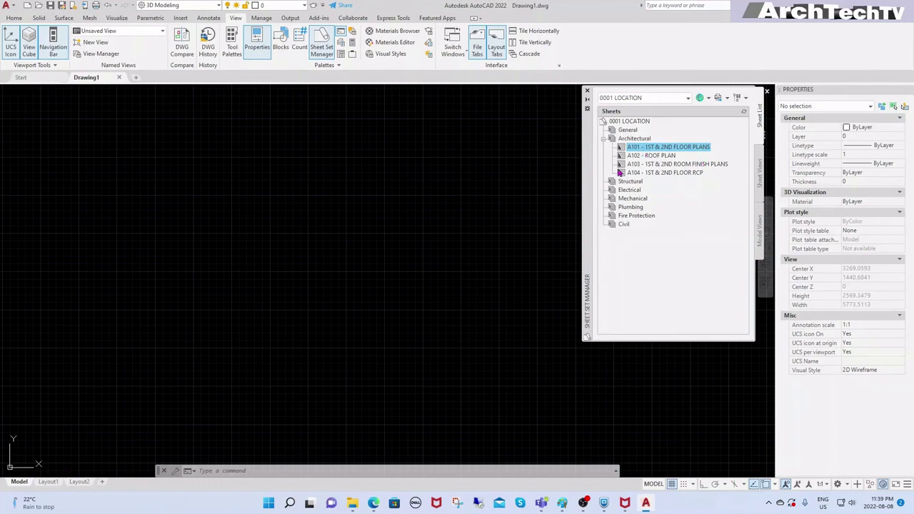
# Step: Open sheet A101 - 1ST & 2ND FLOOR PLANS from the sheet set
pyautogui.doubleClick(673, 148)
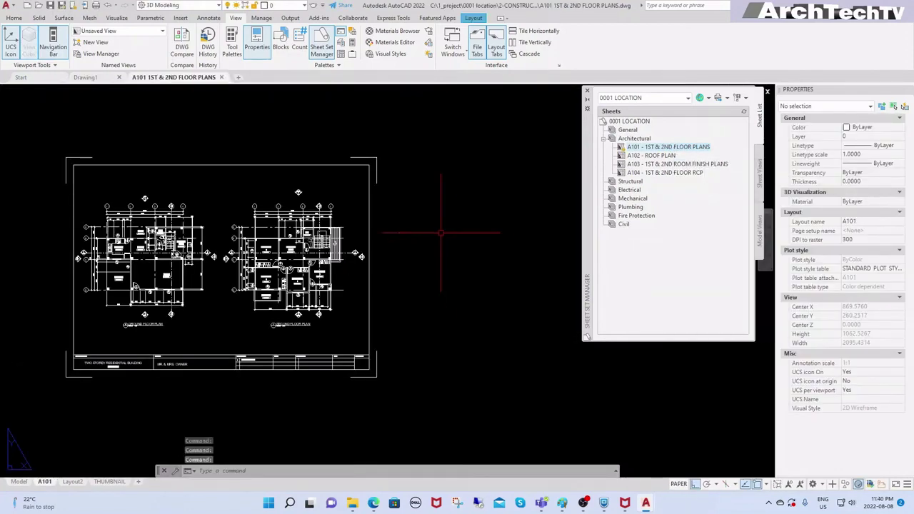
pyautogui.scroll(-3, 434, 259)
pyautogui.scroll(3, 336, 250)
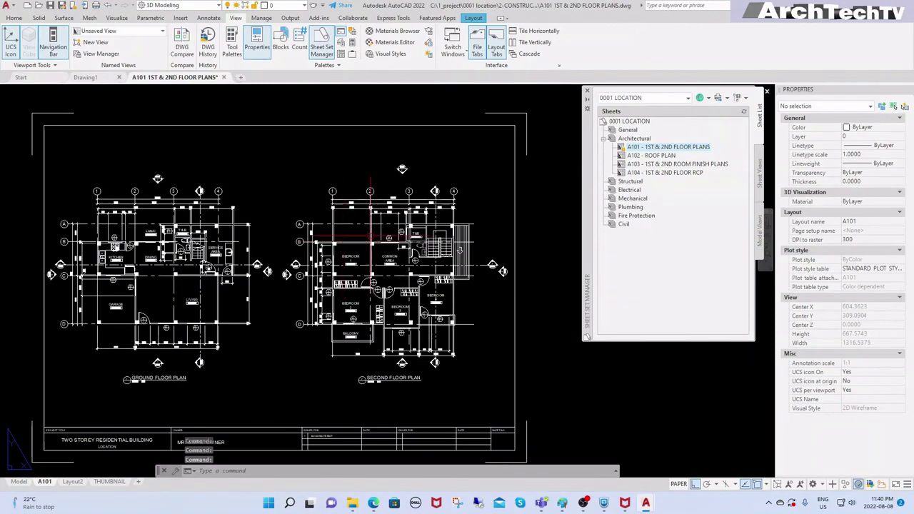
pyautogui.click(38, 6)
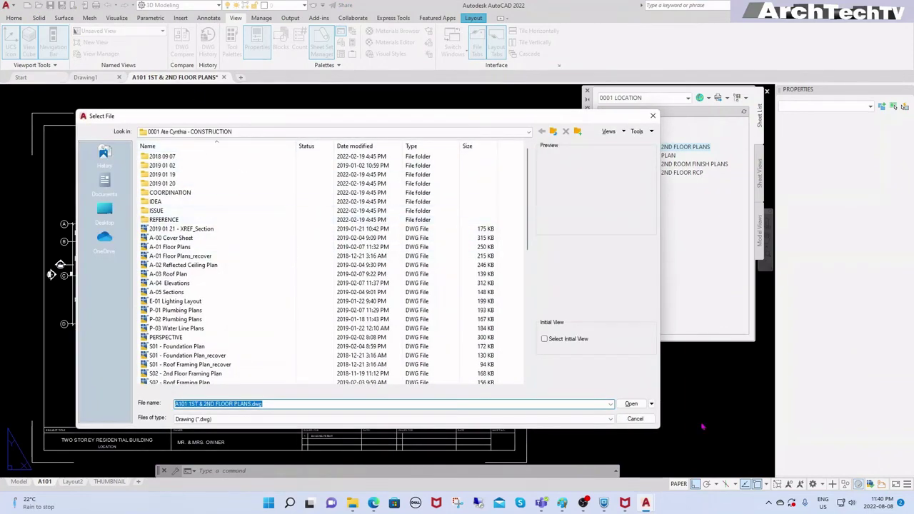
pyautogui.click(641, 419)
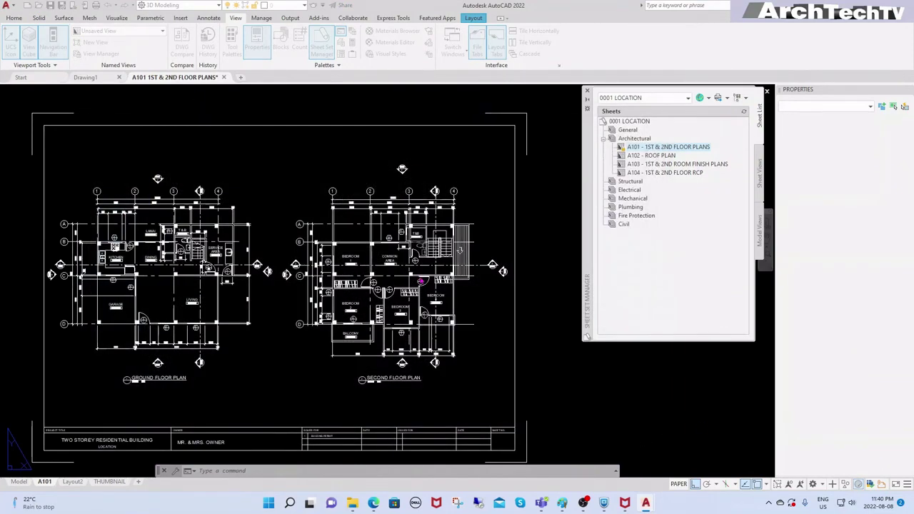
pyautogui.click(660, 262)
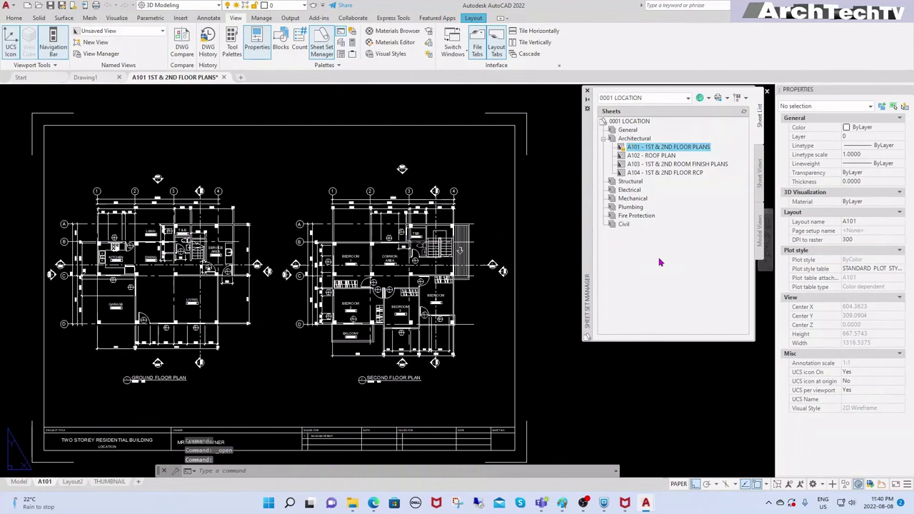
# Step: Open sheets A102 - ROOF PLAN and A104 - 1ST & 2ND FLOOR RCP
pyautogui.doubleClick(669, 156)
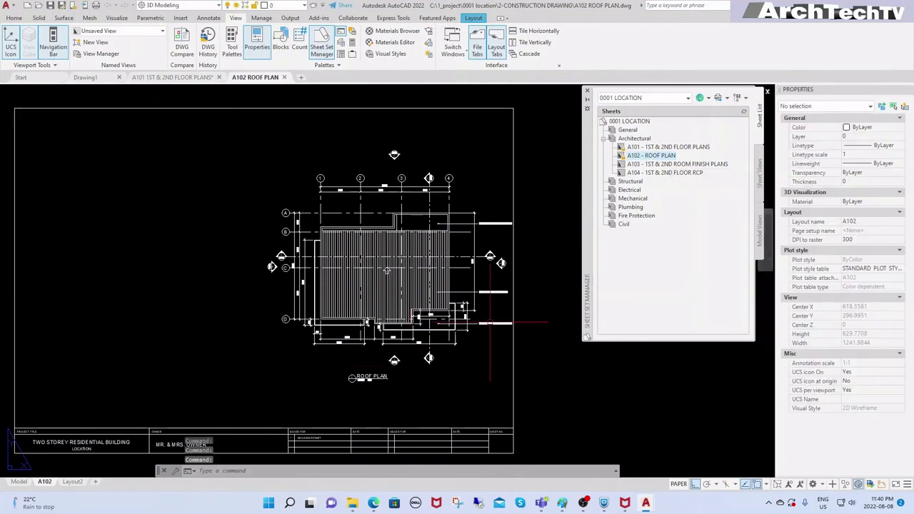
pyautogui.click(683, 172)
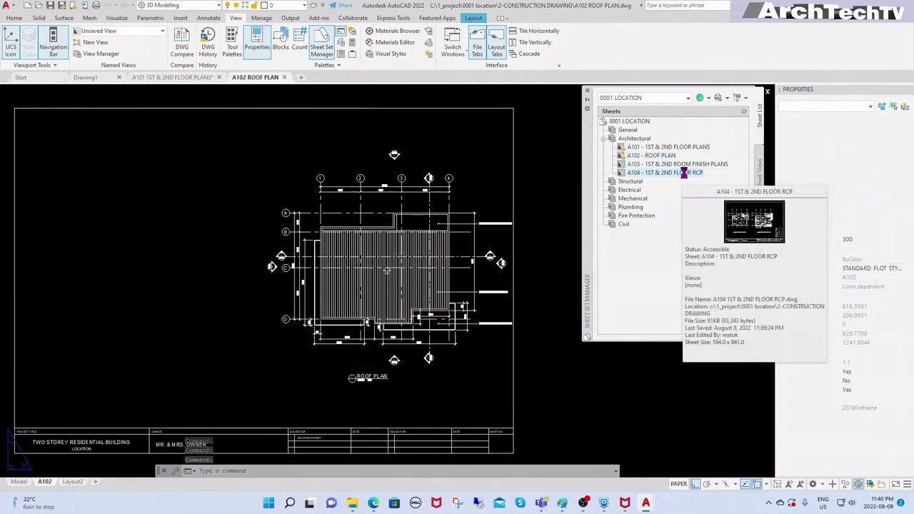
pyautogui.doubleClick(683, 173)
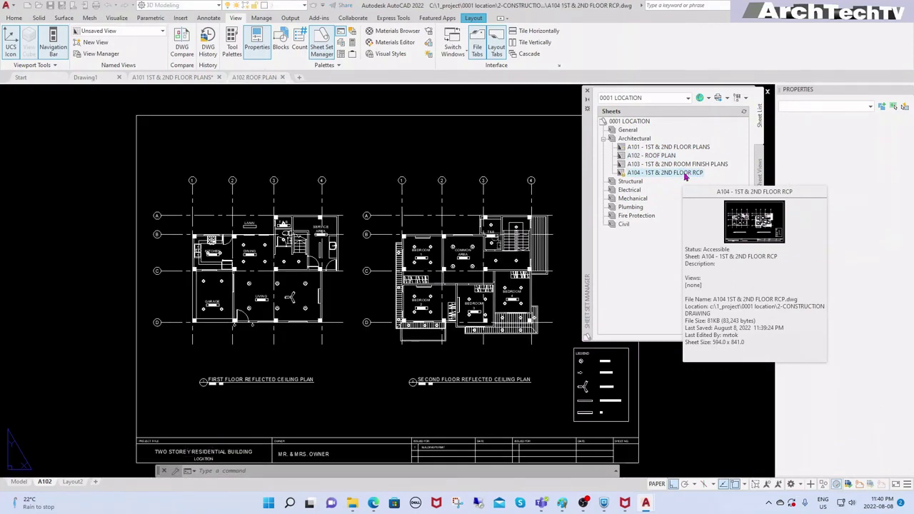